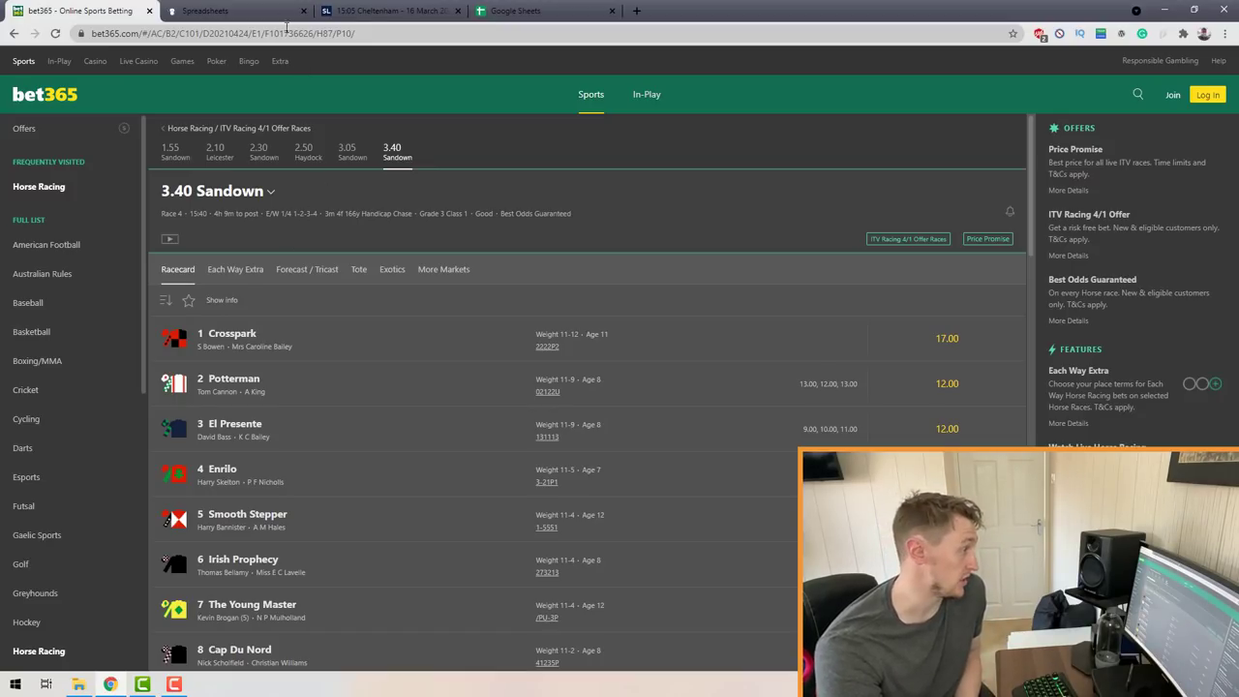
# Download the Dutching Extra Places 4 Places spreadsheet from the OddsMonkey spreadsheets page.
pyautogui.click(225, 11)
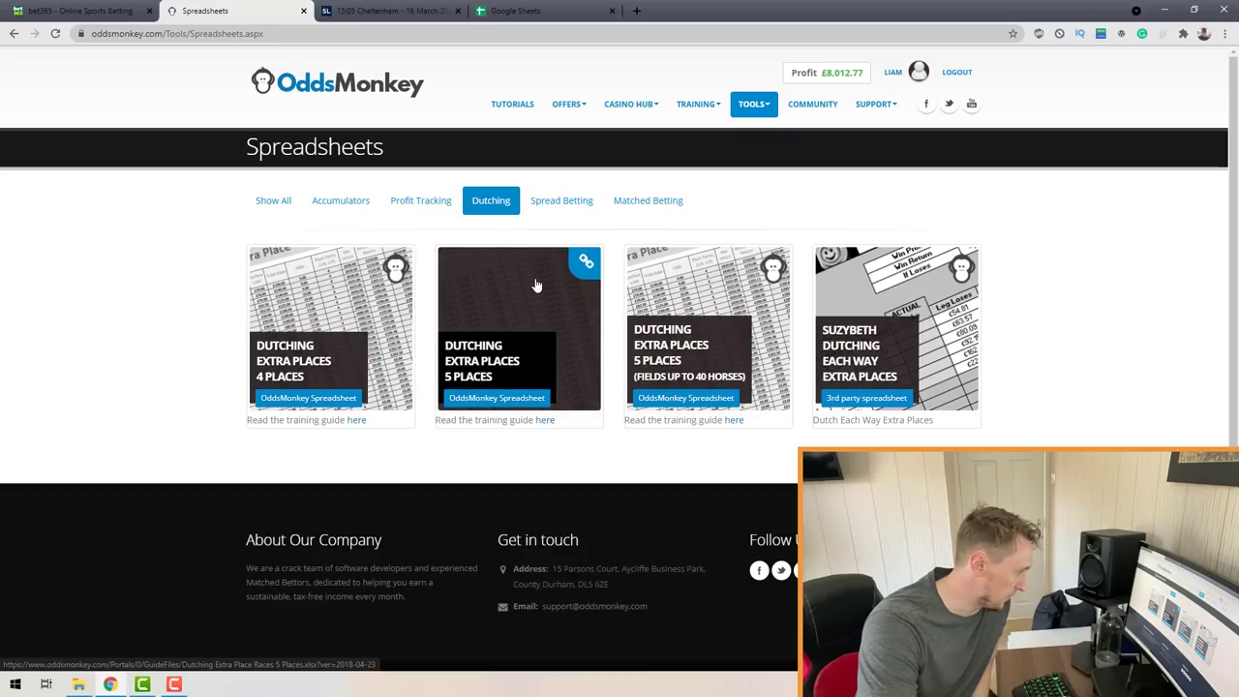
pyautogui.hotkey('ctrl', 'shift', 'Tab')
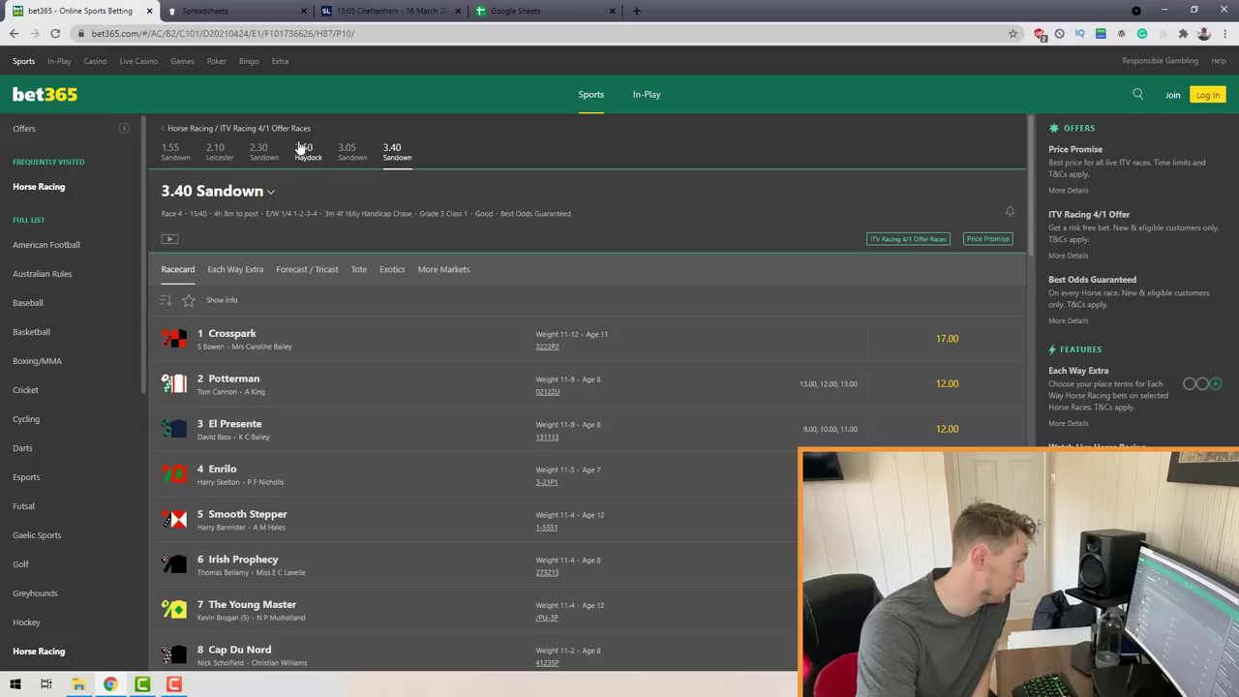
pyautogui.click(242, 8)
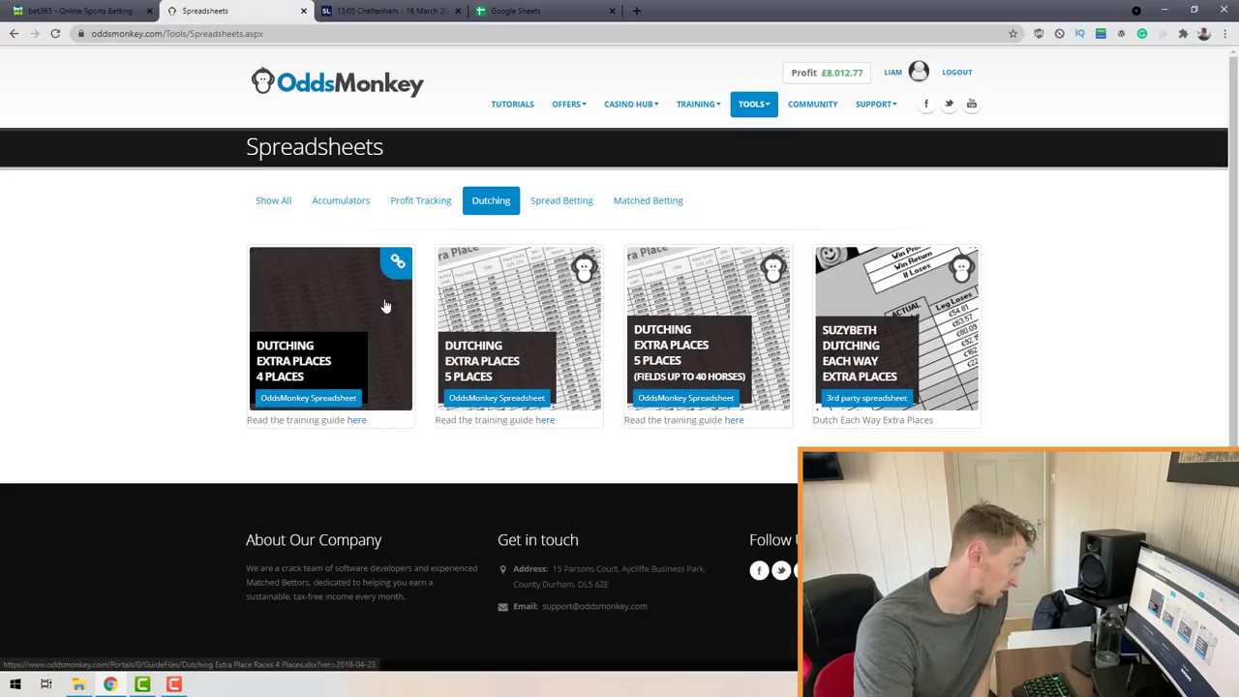
pyautogui.click(356, 307)
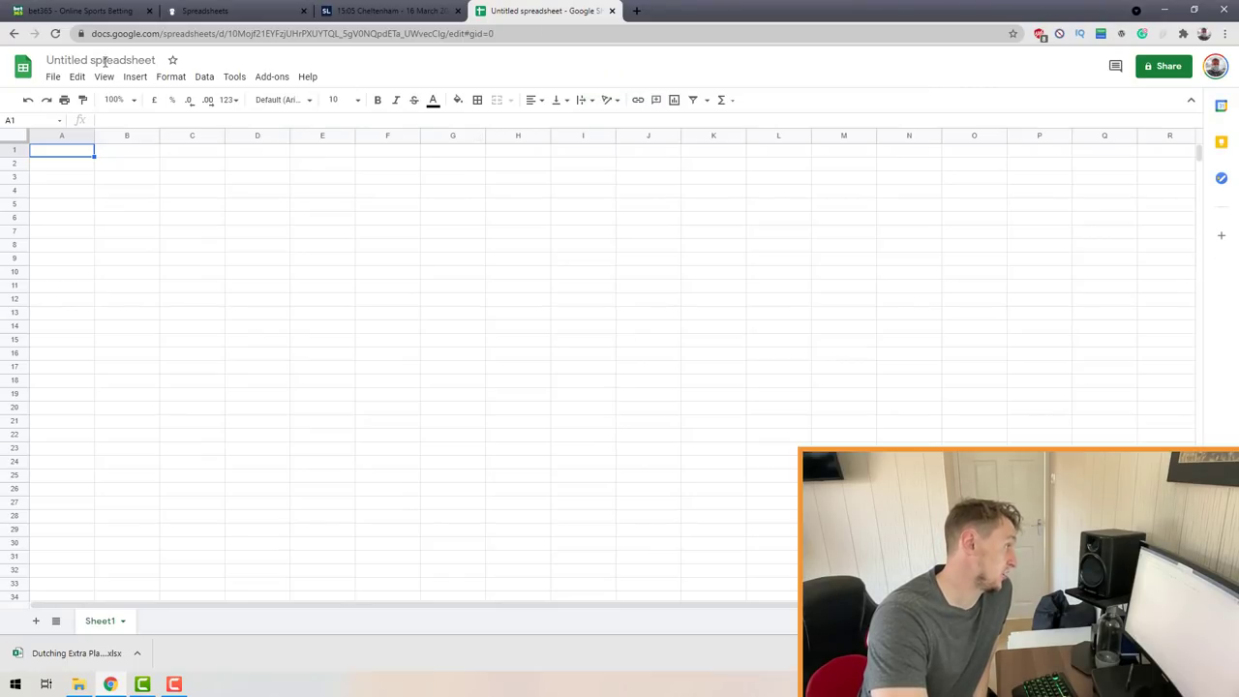
# Upload the downloaded 4-place dutching file from the device and open it in Google Sheets.
pyautogui.click(54, 78)
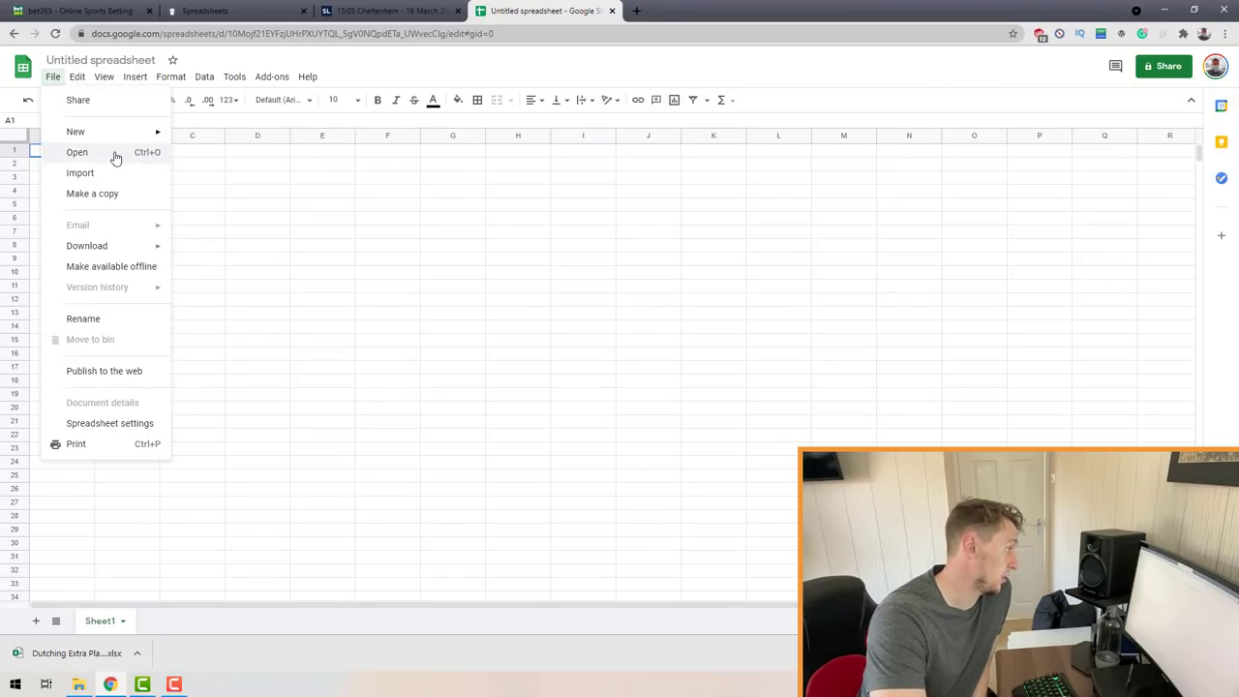
pyautogui.click(147, 156)
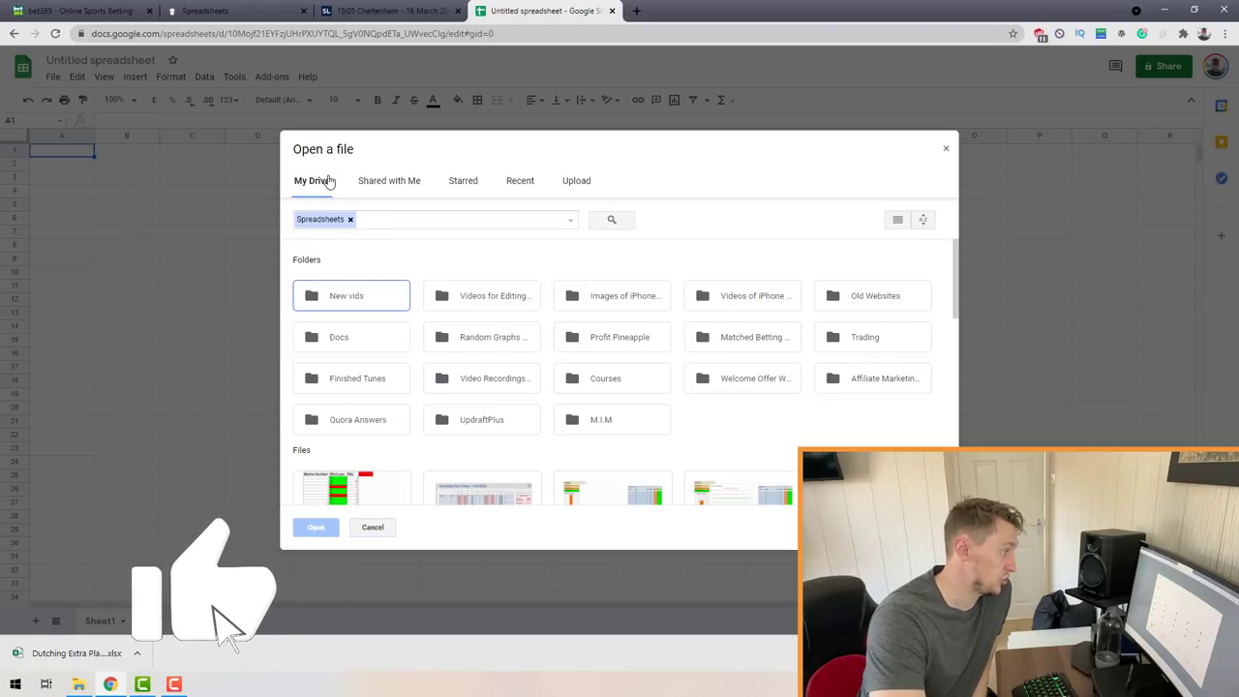
pyautogui.click(575, 184)
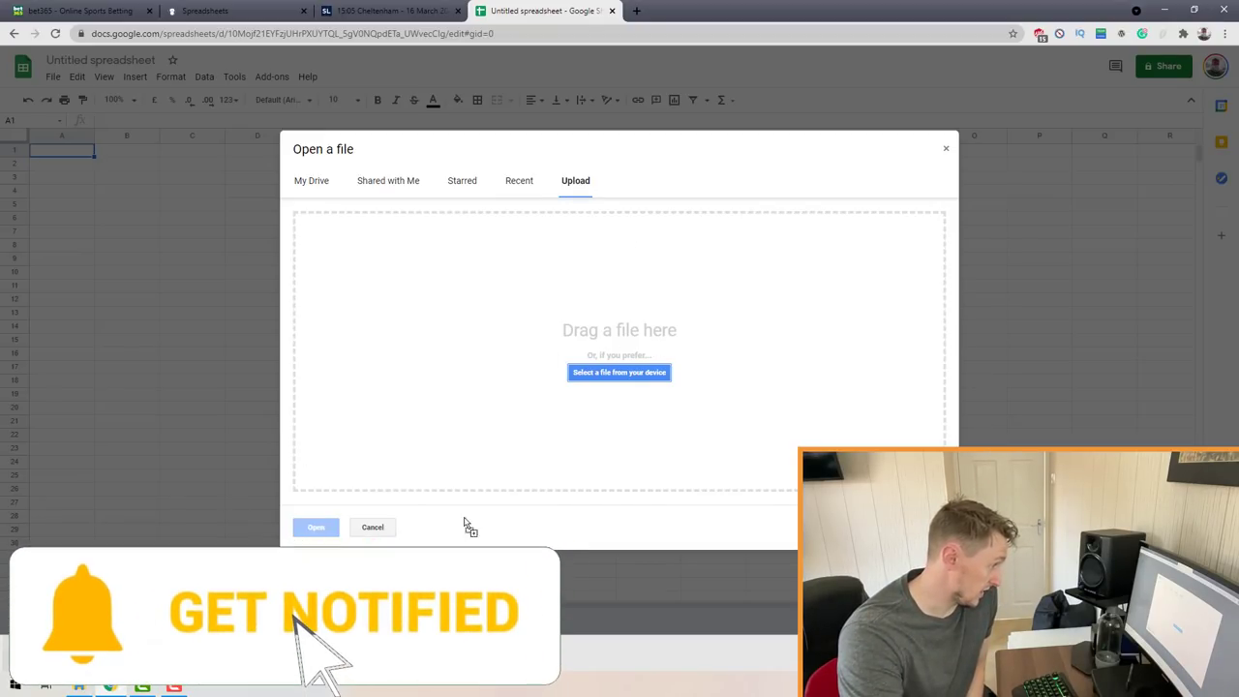
pyautogui.moveTo(464, 526); pyautogui.dragTo(683, 340)
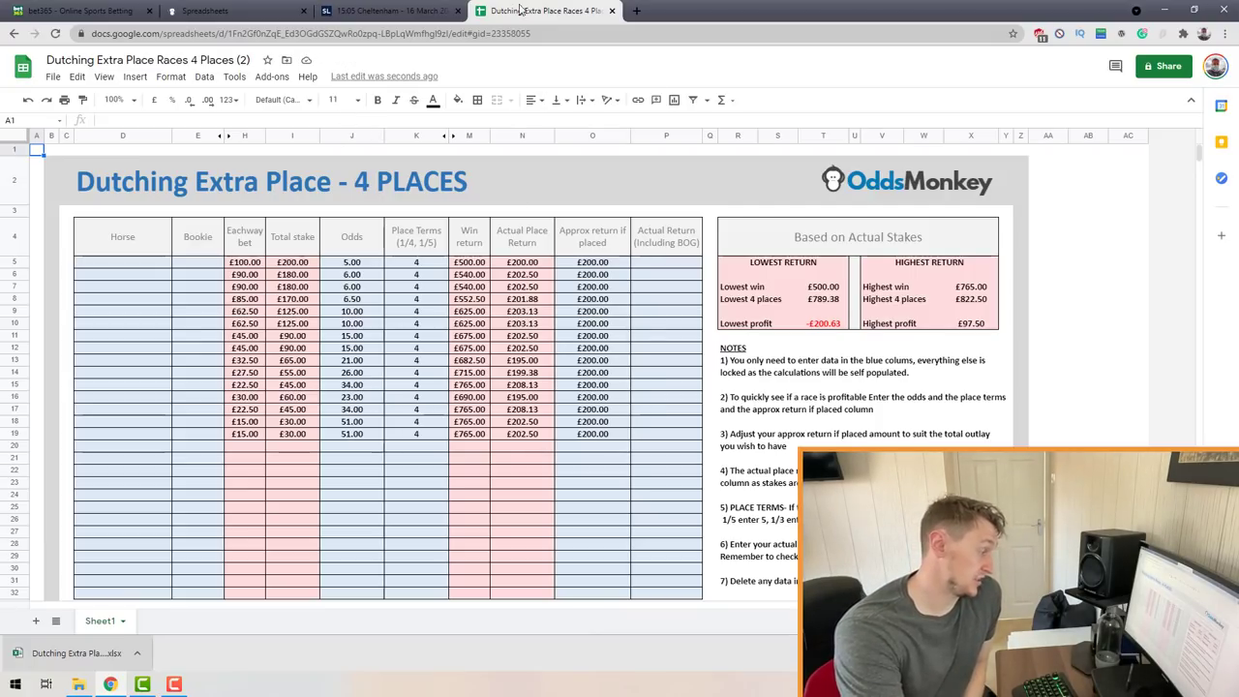
# Open the downloaded 4-place dutching file in Excel and enable editing.
pyautogui.click(78, 655)
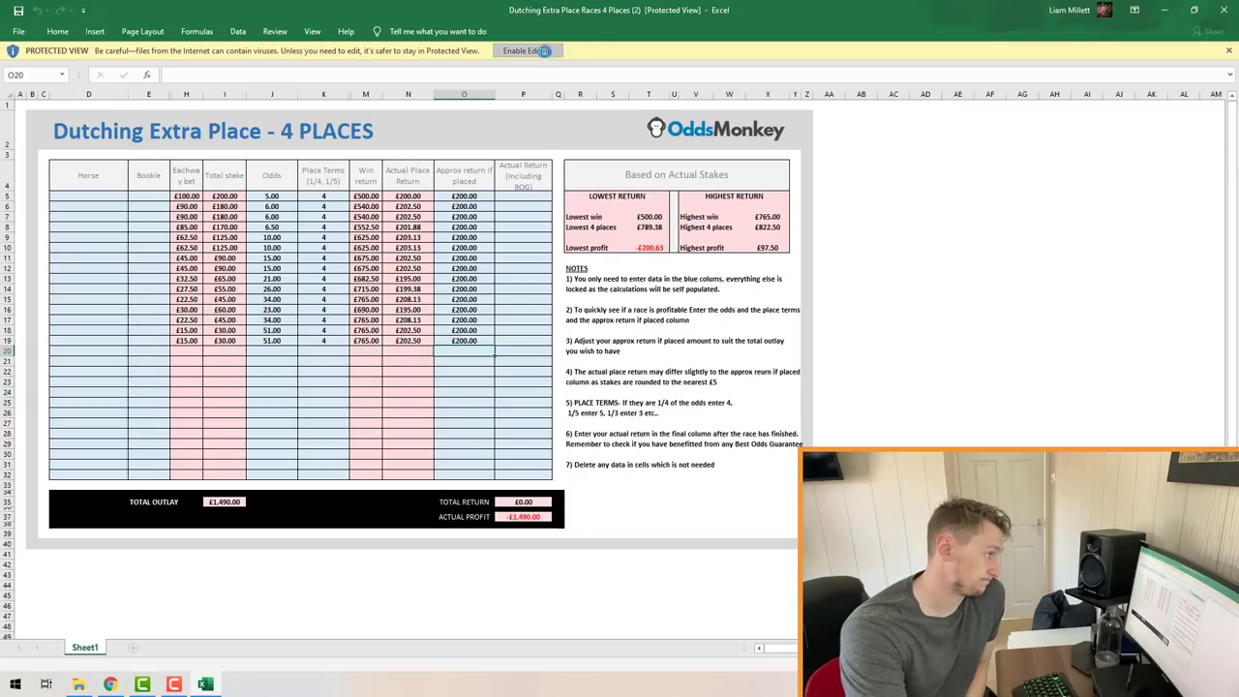
pyautogui.click(526, 50)
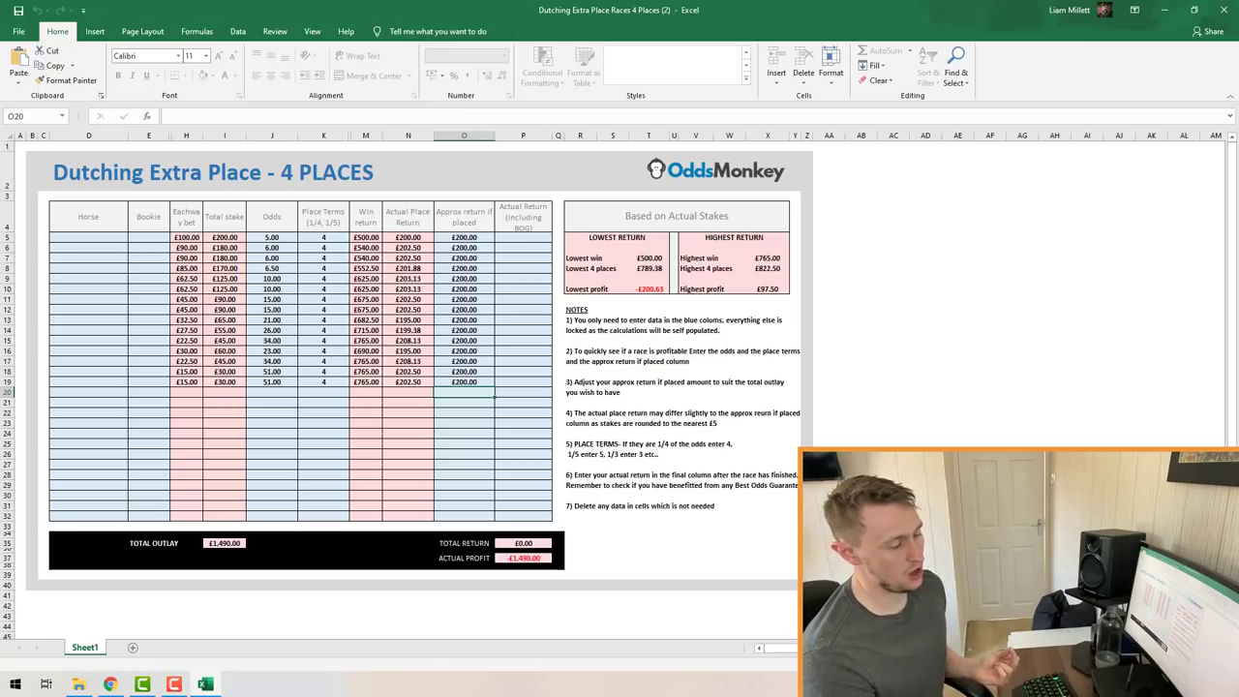
pyautogui.scroll(2, 724, 424)
pyautogui.scroll(1, 782, 377)
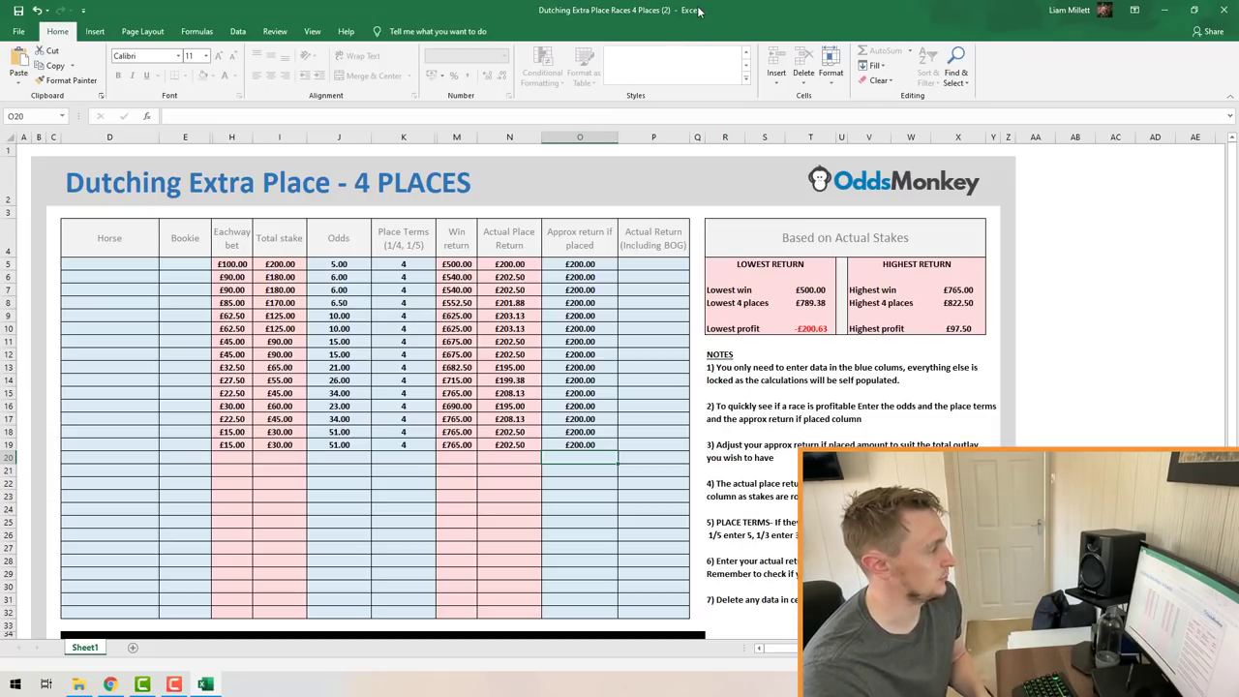
# Arrange the bet365 racecard in its own window side by side with the Excel dutching sheet.
pyautogui.moveTo(697, 11); pyautogui.dragTo(703, 120)
pyautogui.click(87, 10)
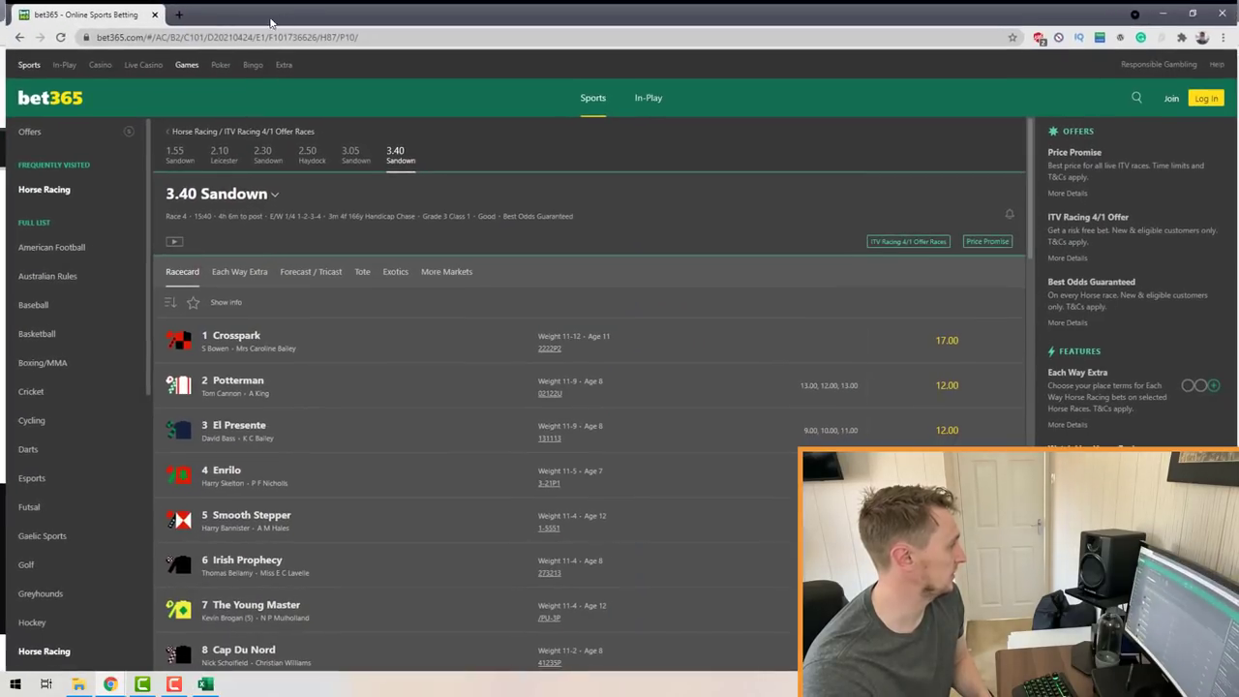
pyautogui.moveTo(87, 10); pyautogui.dragTo(1, 194)
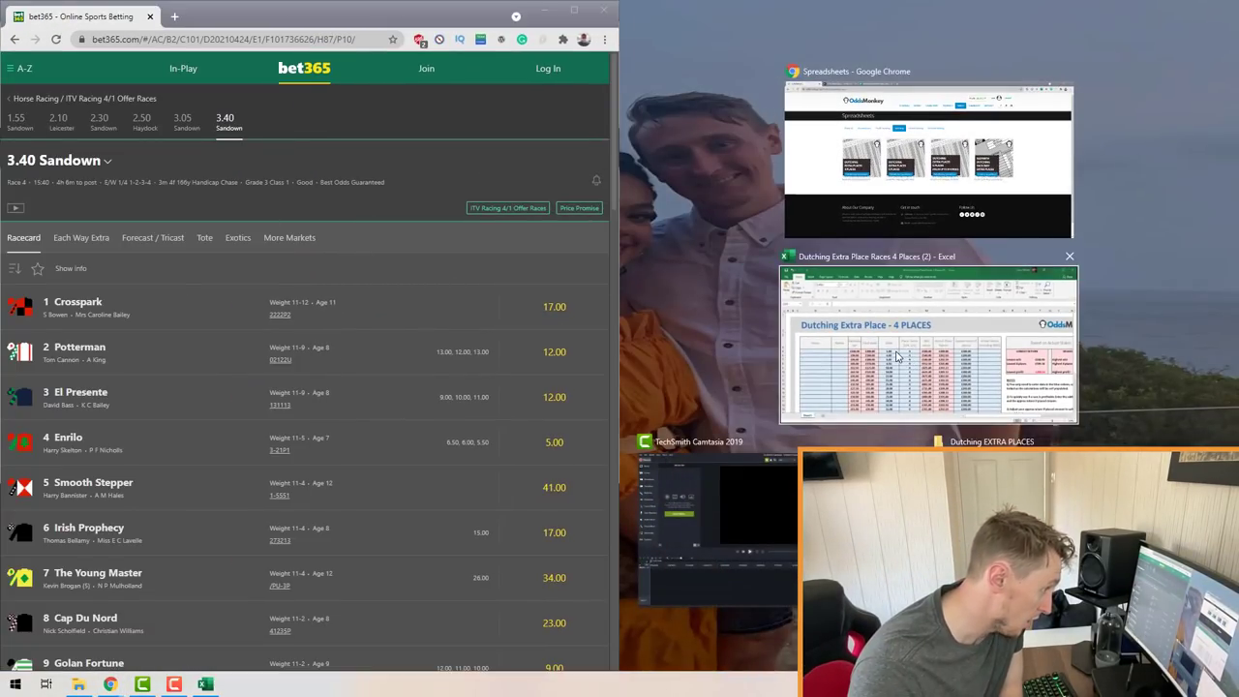
pyautogui.click(900, 358)
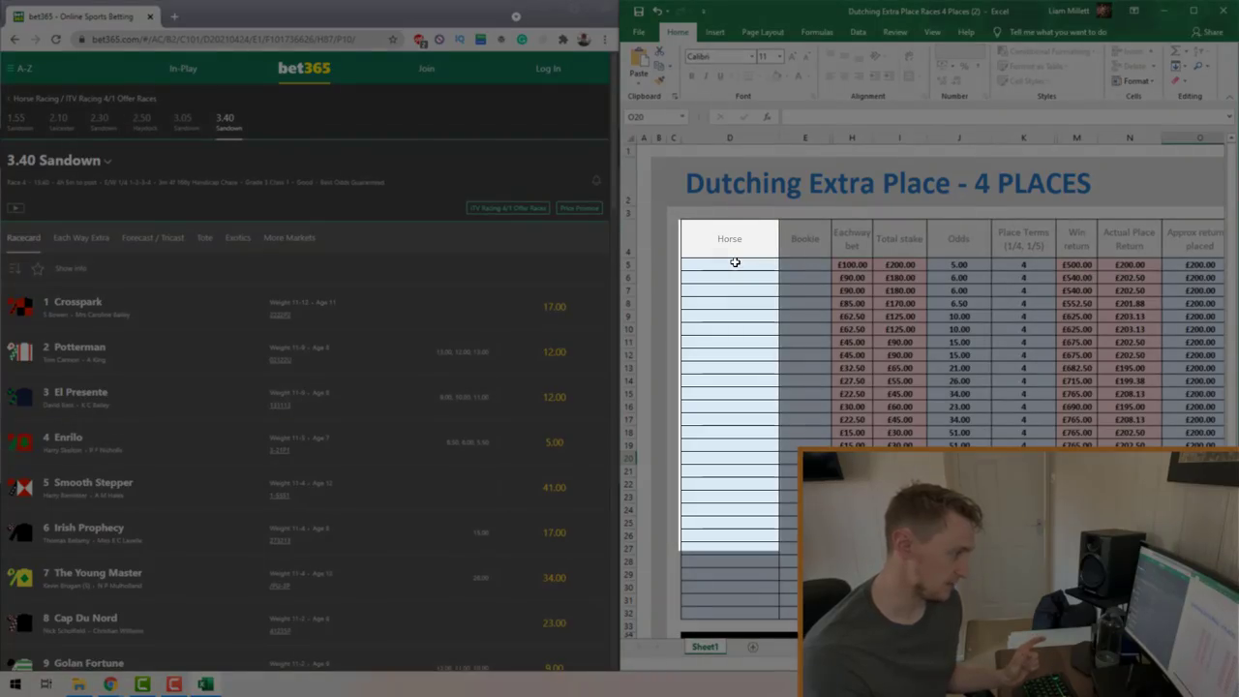
# Enter Crosspark and Potterman as the first two horses in cells D5 and D6.
pyautogui.click(733, 240)
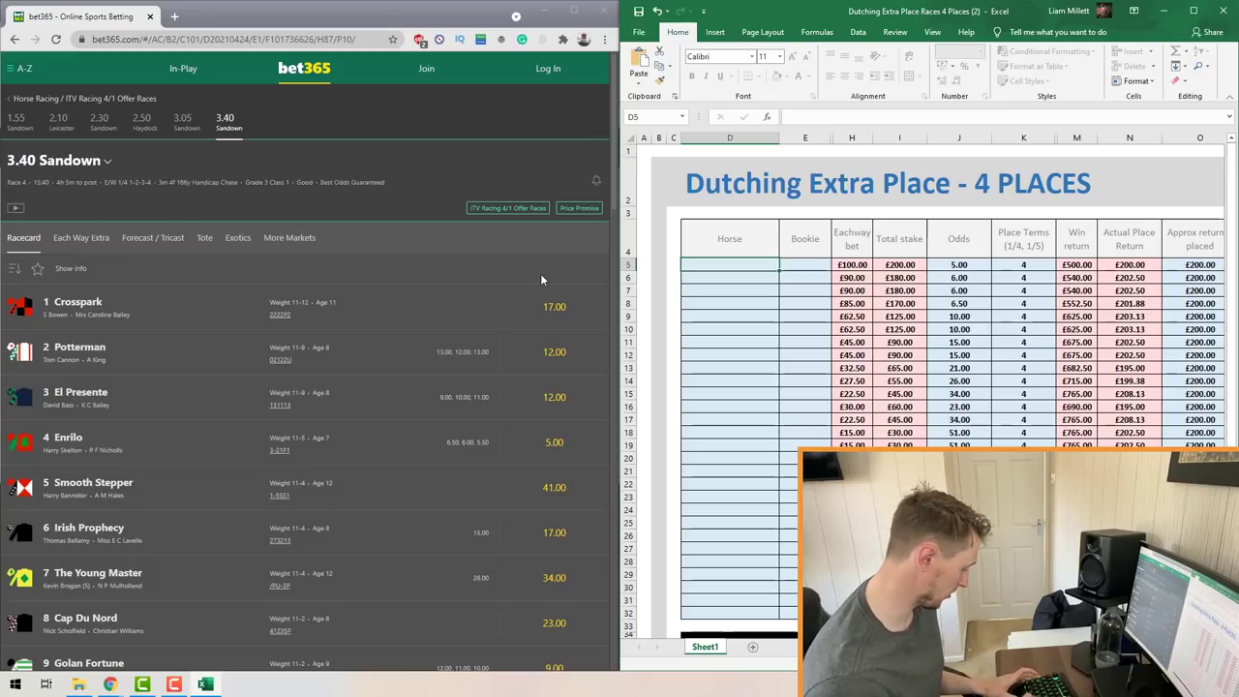
pyautogui.write('Crosspark')
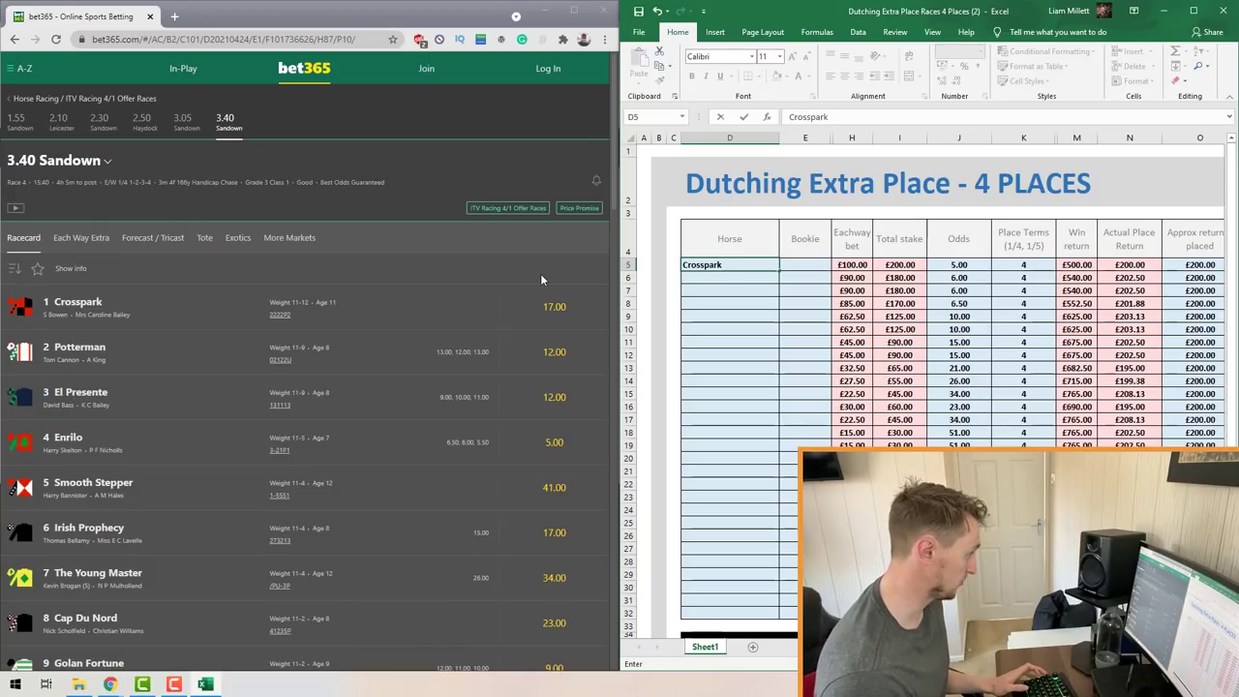
pyautogui.press('Return')
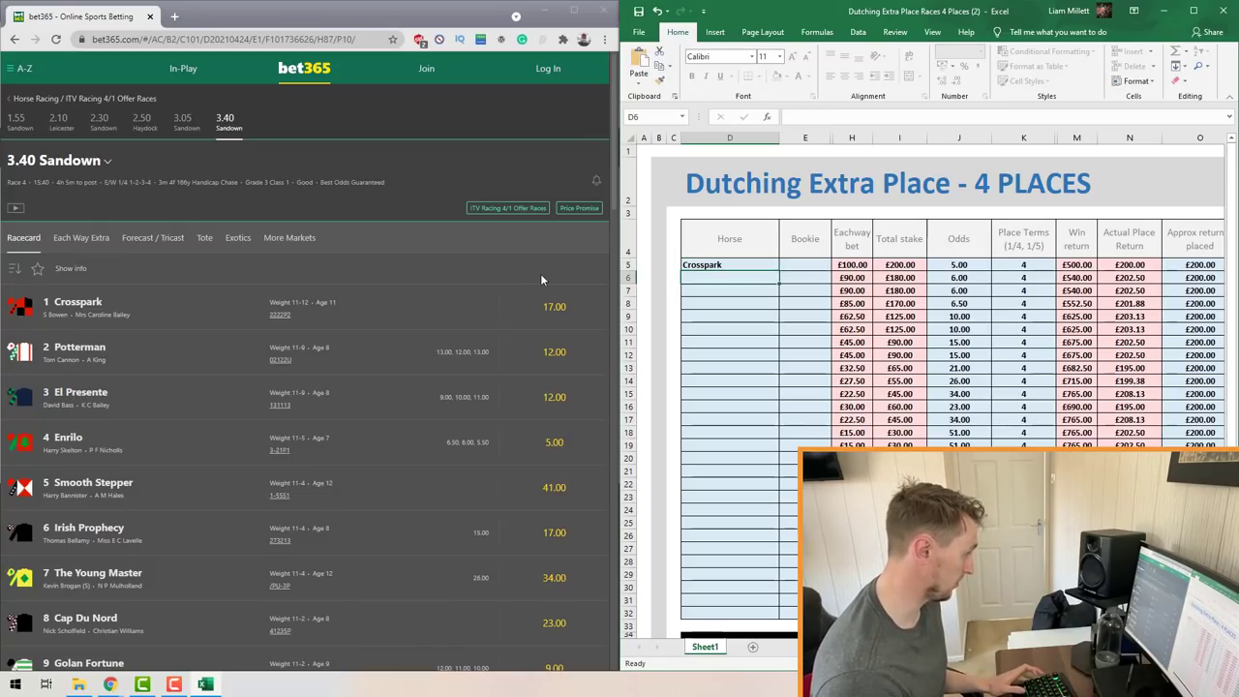
pyautogui.write('Poteerman')
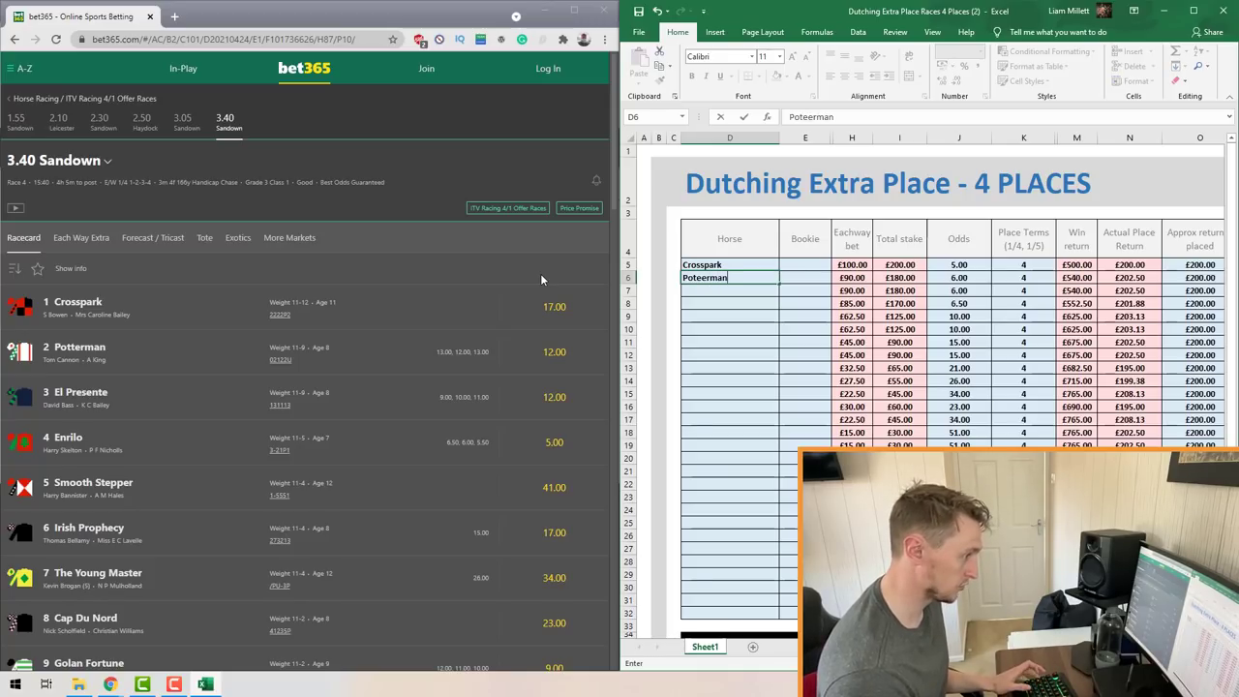
pyautogui.press('BackSpace')
pyautogui.press('BackSpace')
pyautogui.press('BackSpace')
pyautogui.press('BackSpace')
pyautogui.press('BackSpace')
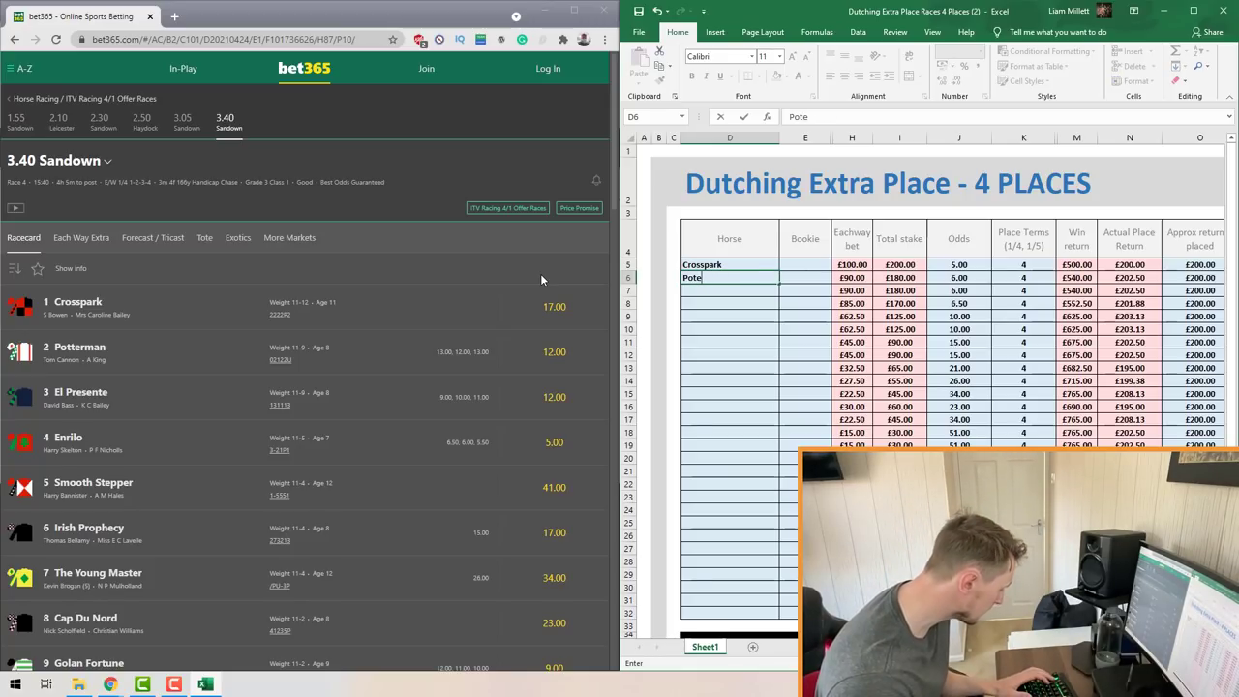
pyautogui.press('BackSpace')
pyautogui.write('terman')
pyautogui.press('Return')
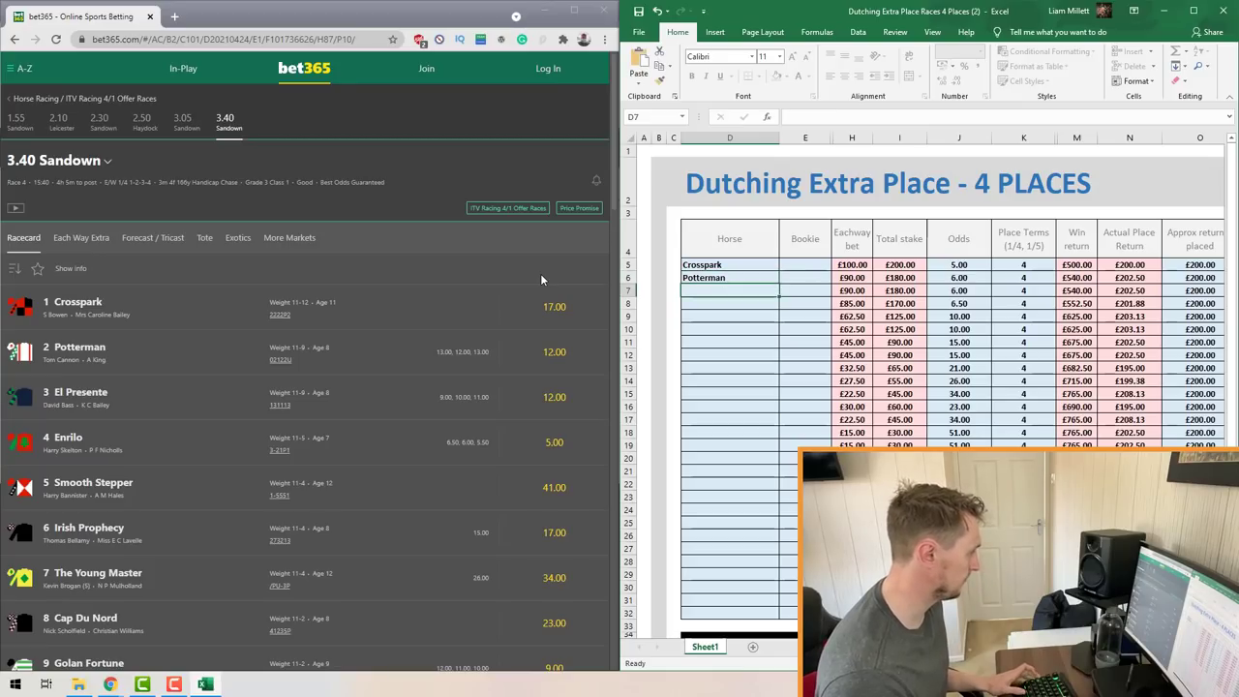
# Enter El Presente and Enrilio as the horses in cells D7 and D8.
pyautogui.write('El')
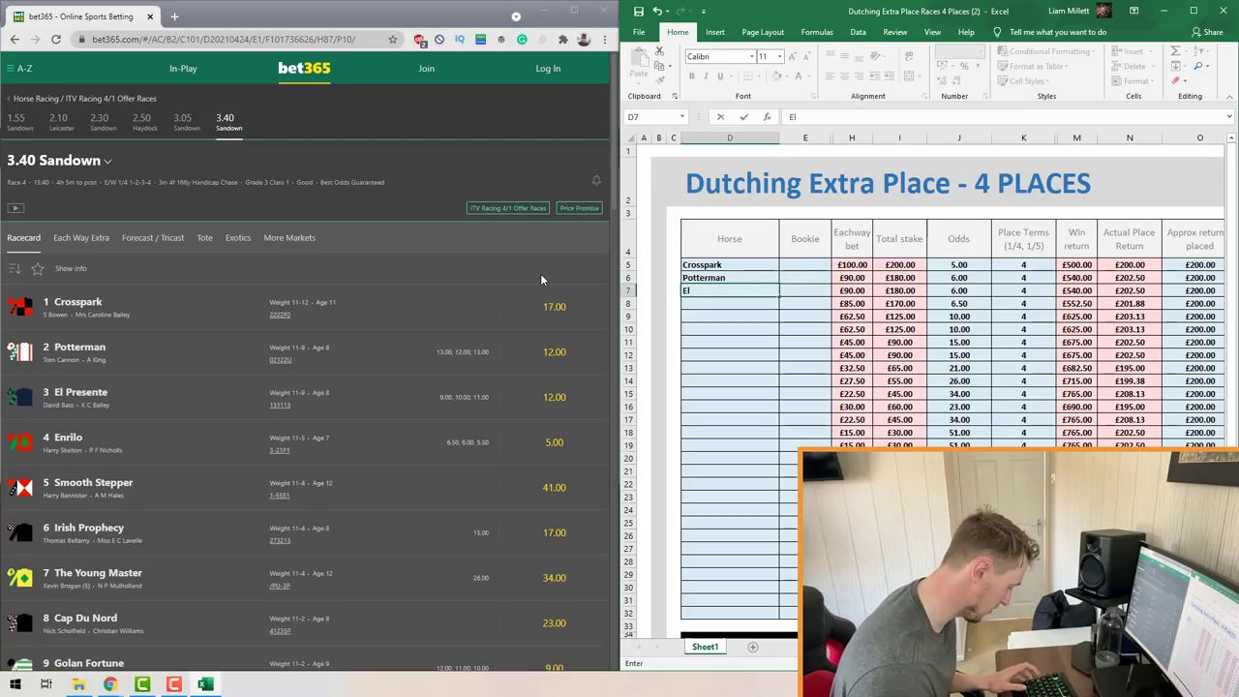
pyautogui.write(' Presente')
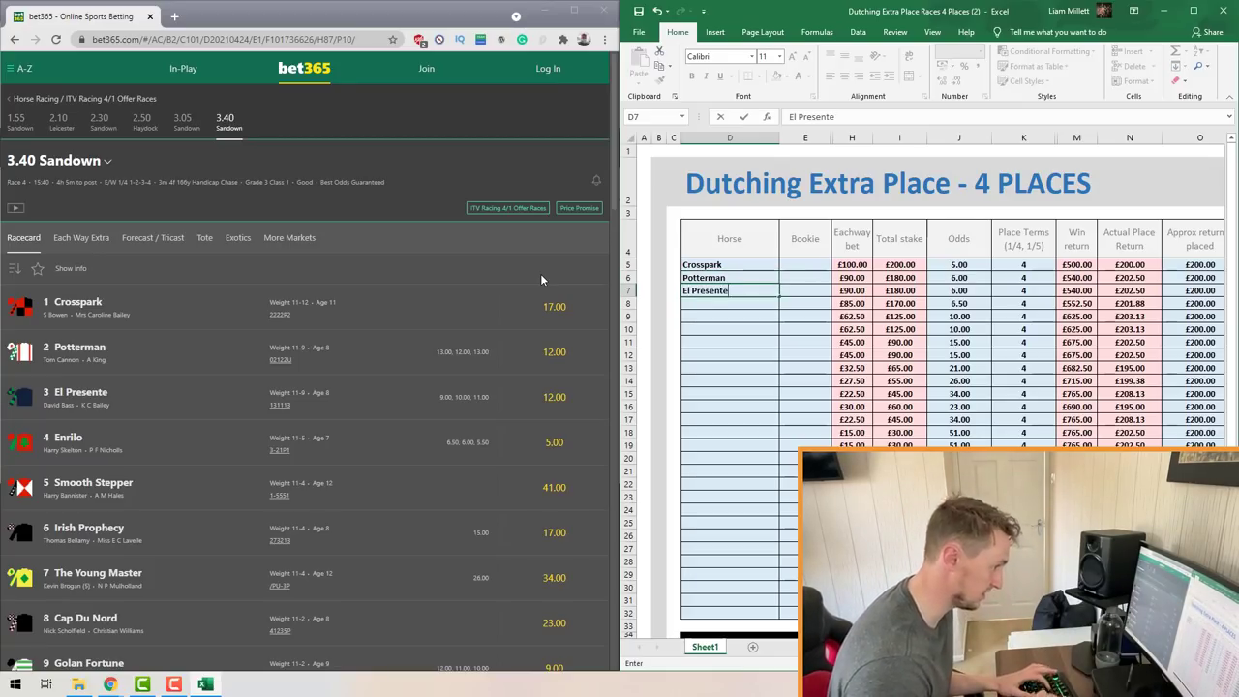
pyautogui.hotkey('ctrl', 'Return')
pyautogui.press('Return')
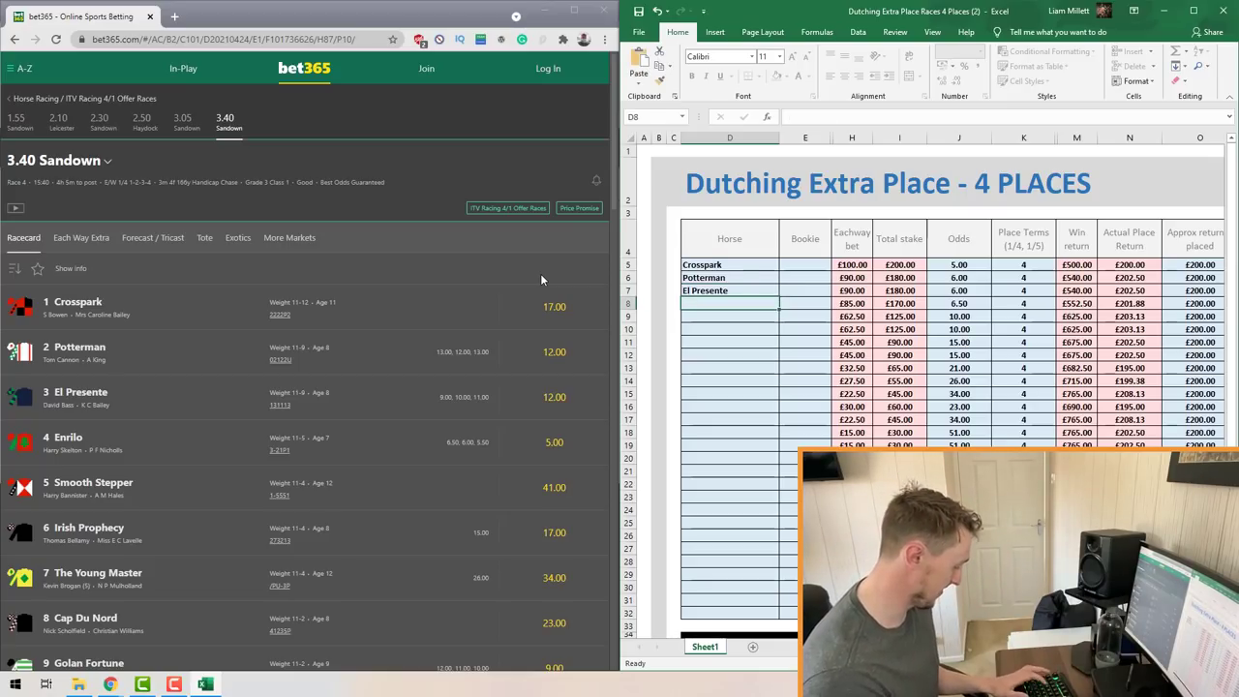
pyautogui.write('Enri')
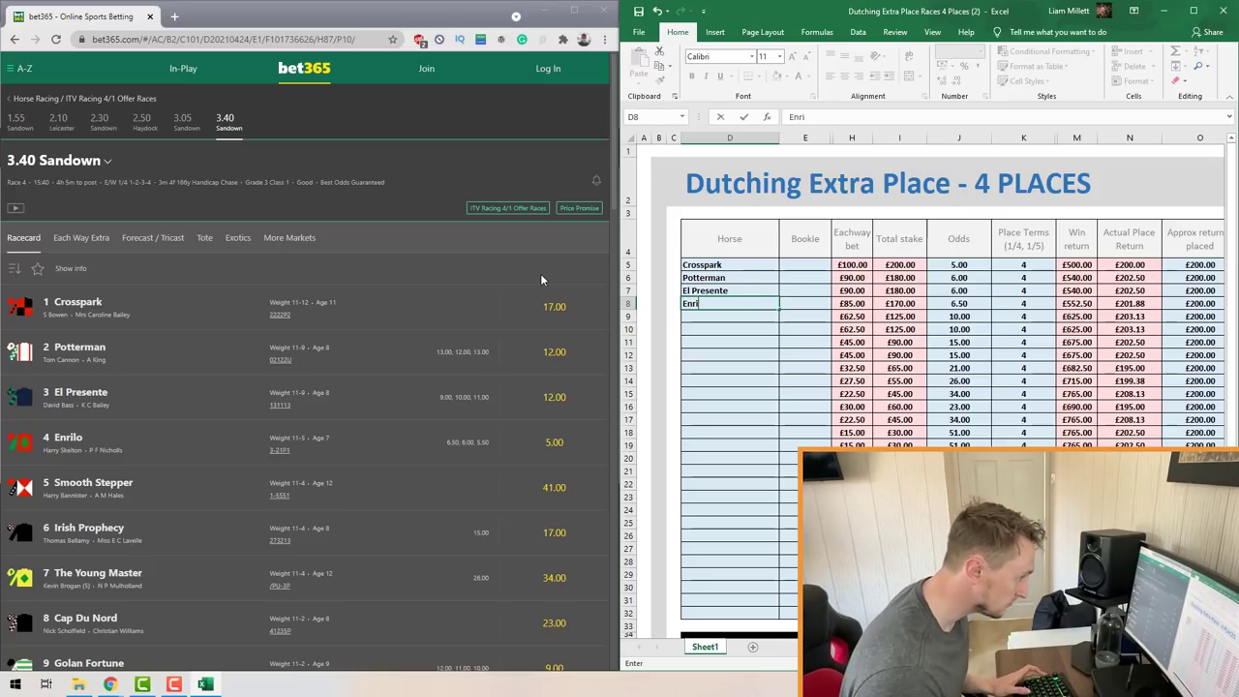
pyautogui.write('lio')
pyautogui.press('Return')
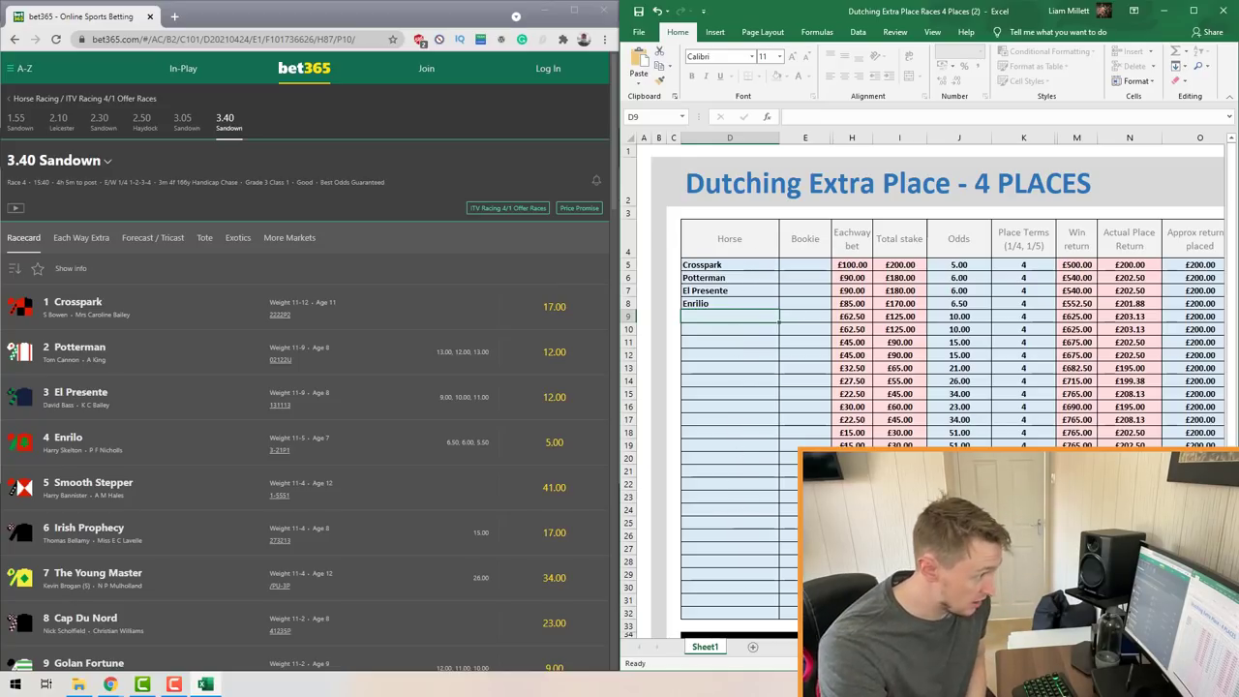
# Enter Bet365 as the bookie for Crosspark in cell E5.
pyautogui.click(813, 264)
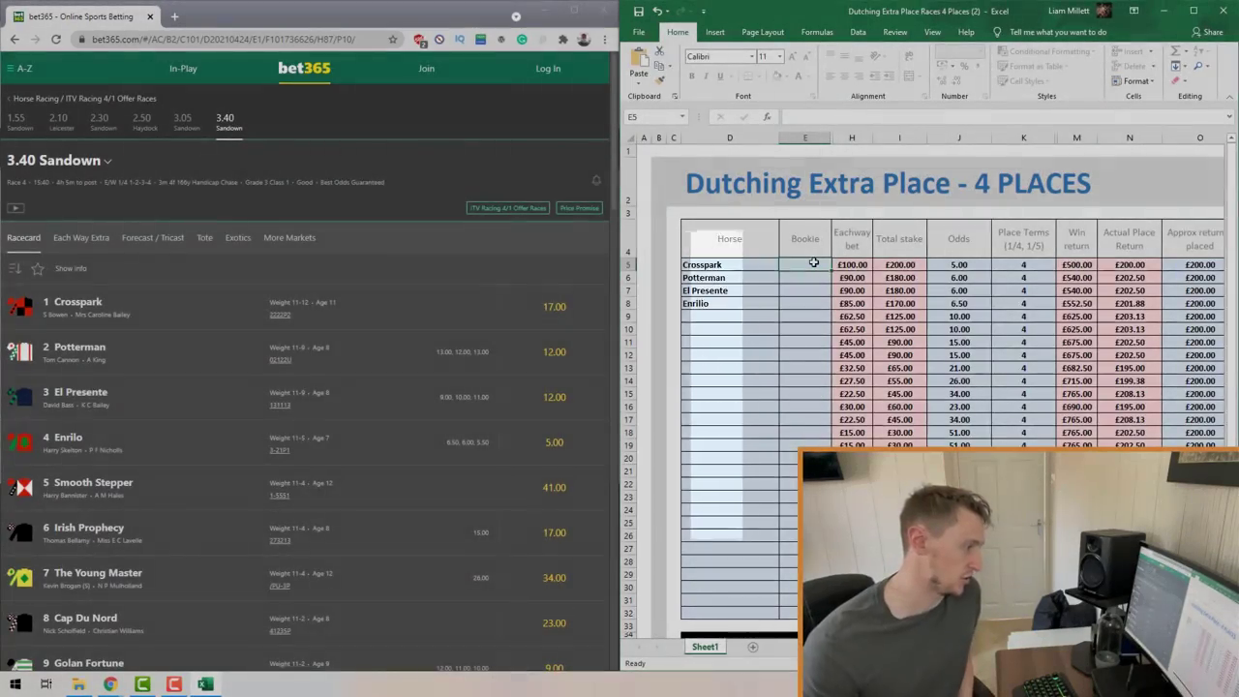
pyautogui.write('Bet3')
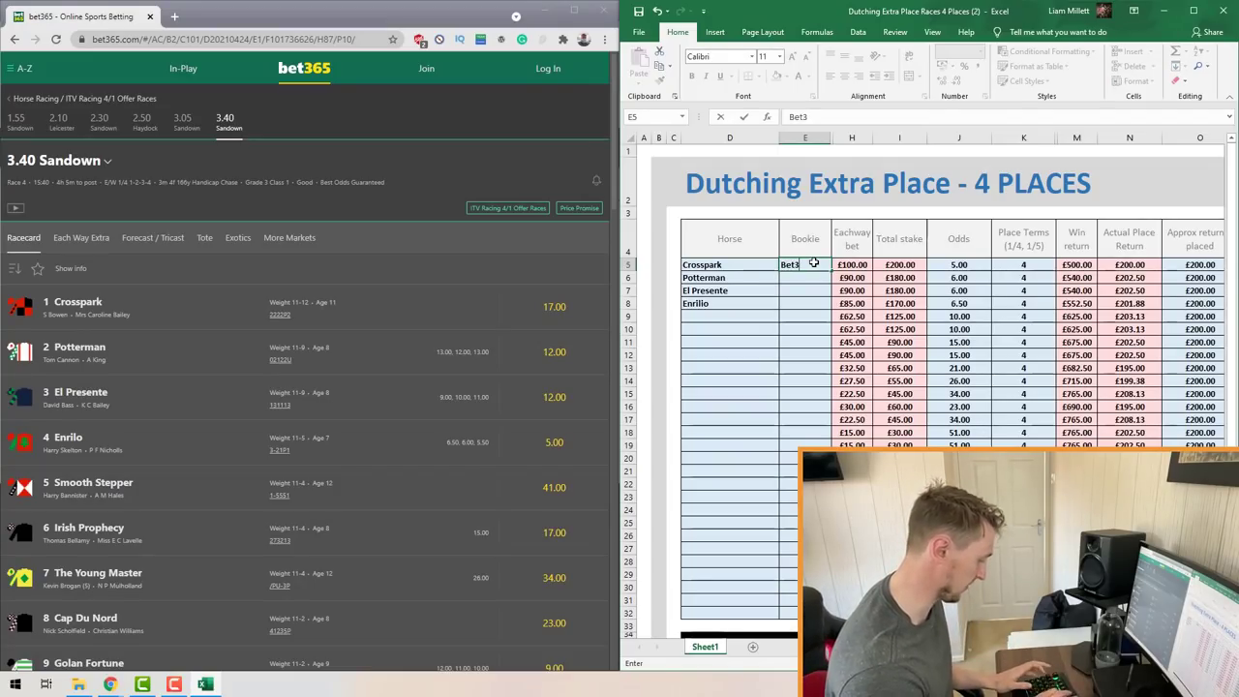
pyautogui.write('65')
pyautogui.press('Tab')
pyautogui.press('Tab')
pyautogui.press('Tab')
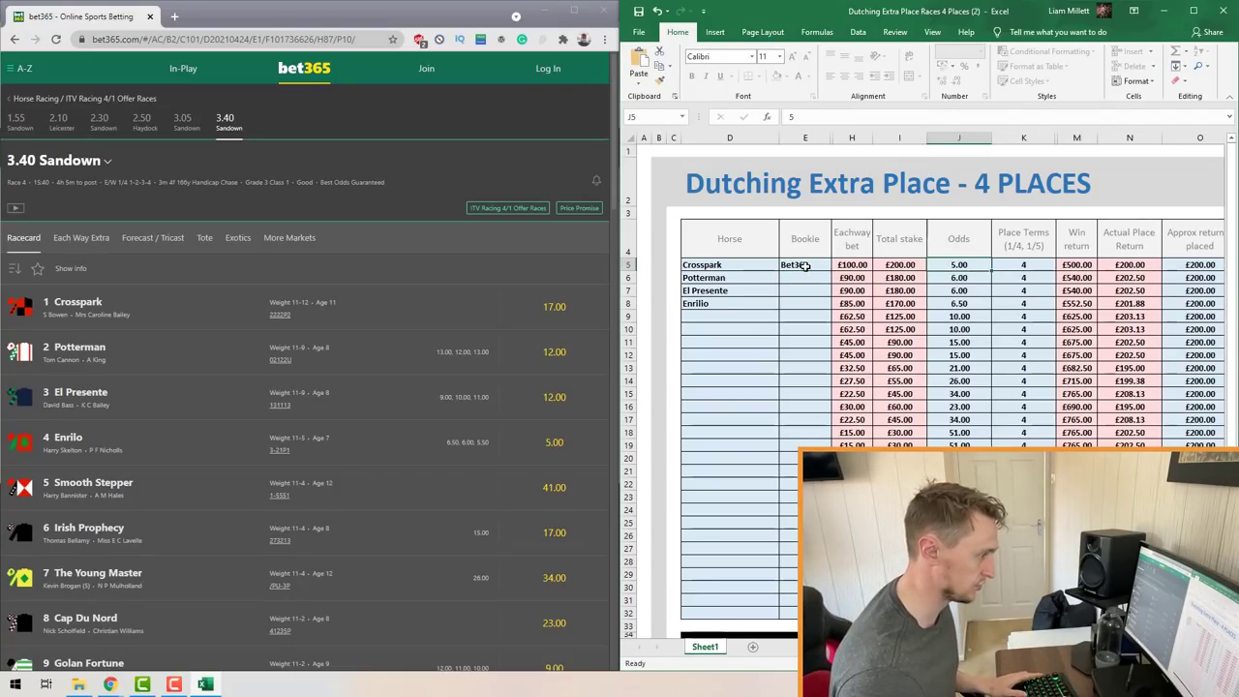
# Enter the bookies Skybet for Potterman, Coral for El Presente and Bet365 for Enrilio.
pyautogui.click(792, 279)
pyautogui.write('Sky')
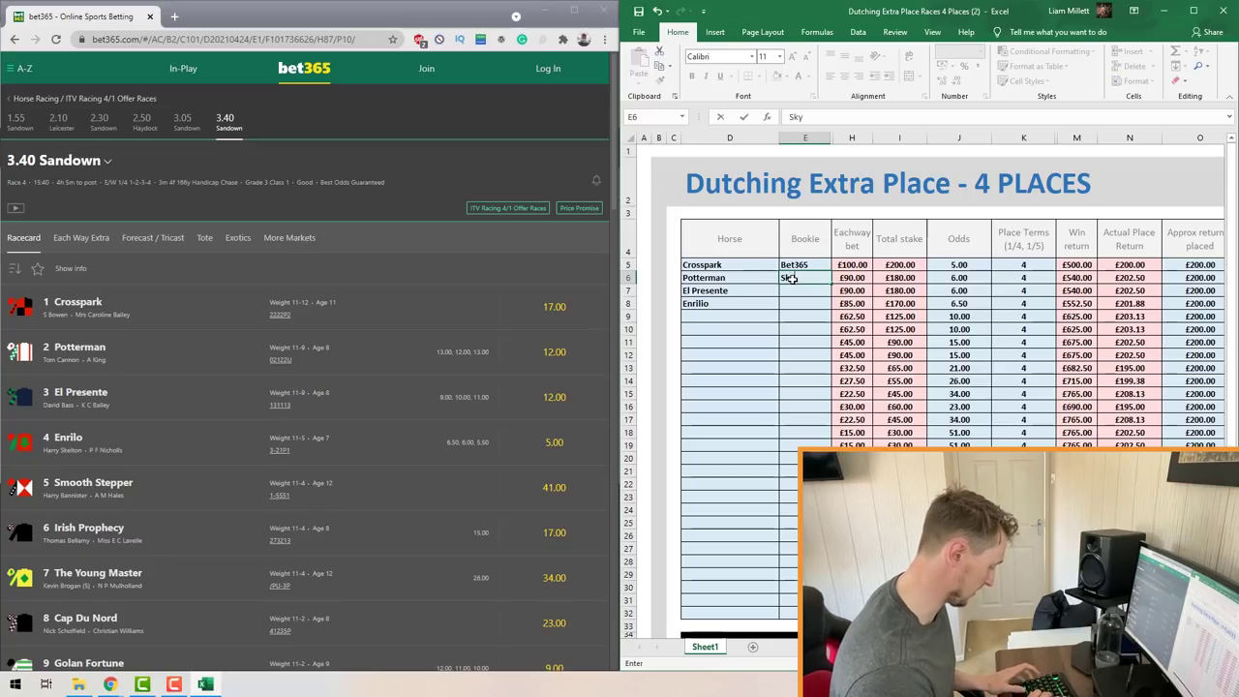
pyautogui.write('bet')
pyautogui.press('Return')
pyautogui.write('C')
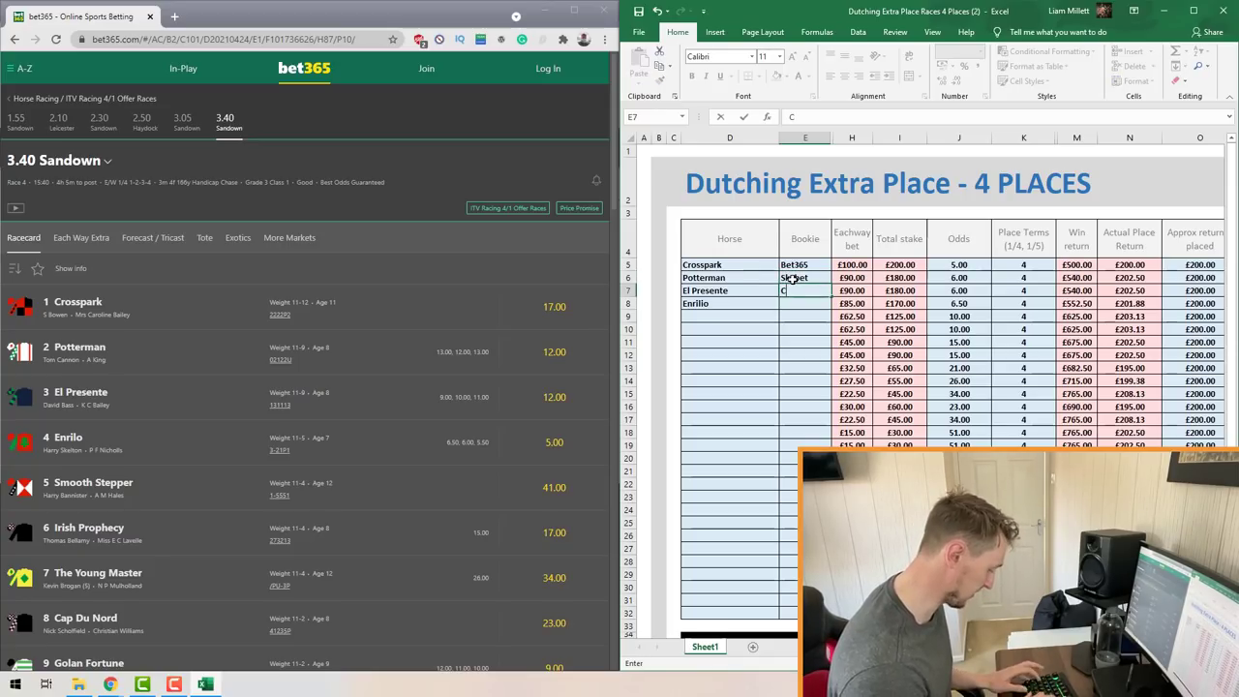
pyautogui.write('oral')
pyautogui.press('Return')
pyautogui.write('Bet365')
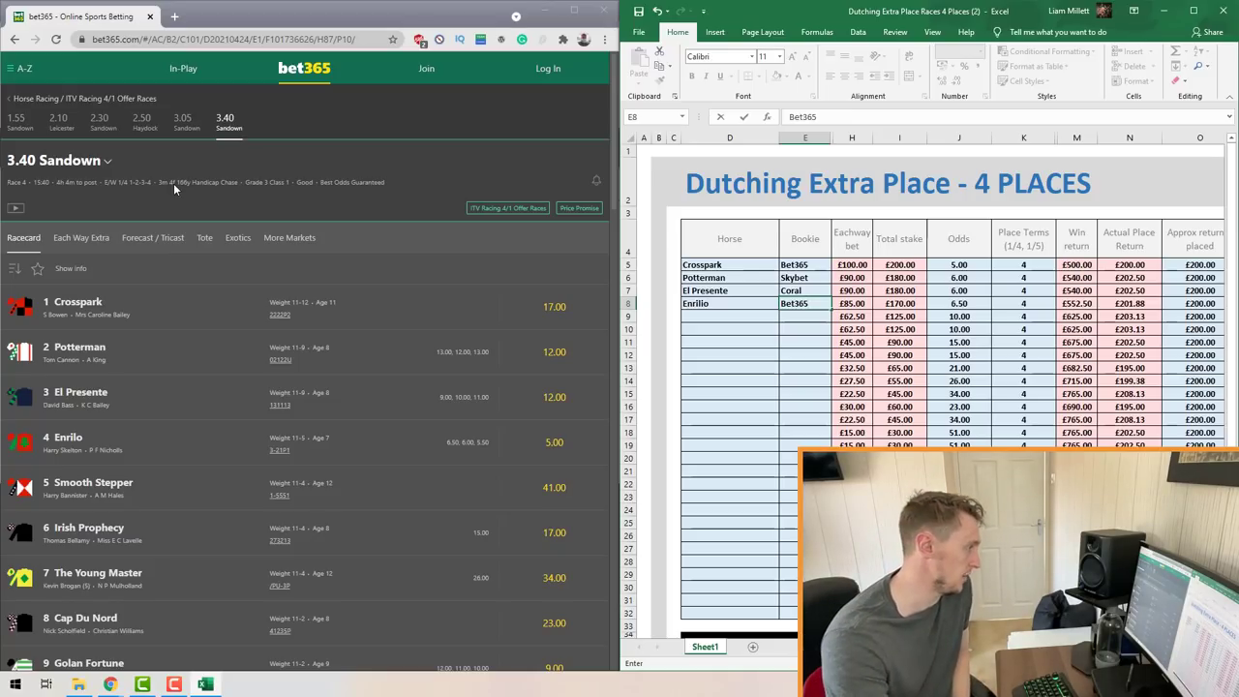
# Check the runners on the 3.40 Sandown racecard and enter odds of 17 for Crosspark and 12 for Potterman in J5 and J6.
pyautogui.scroll(-2, 407, 271)
pyautogui.scroll(-2, 464, 290)
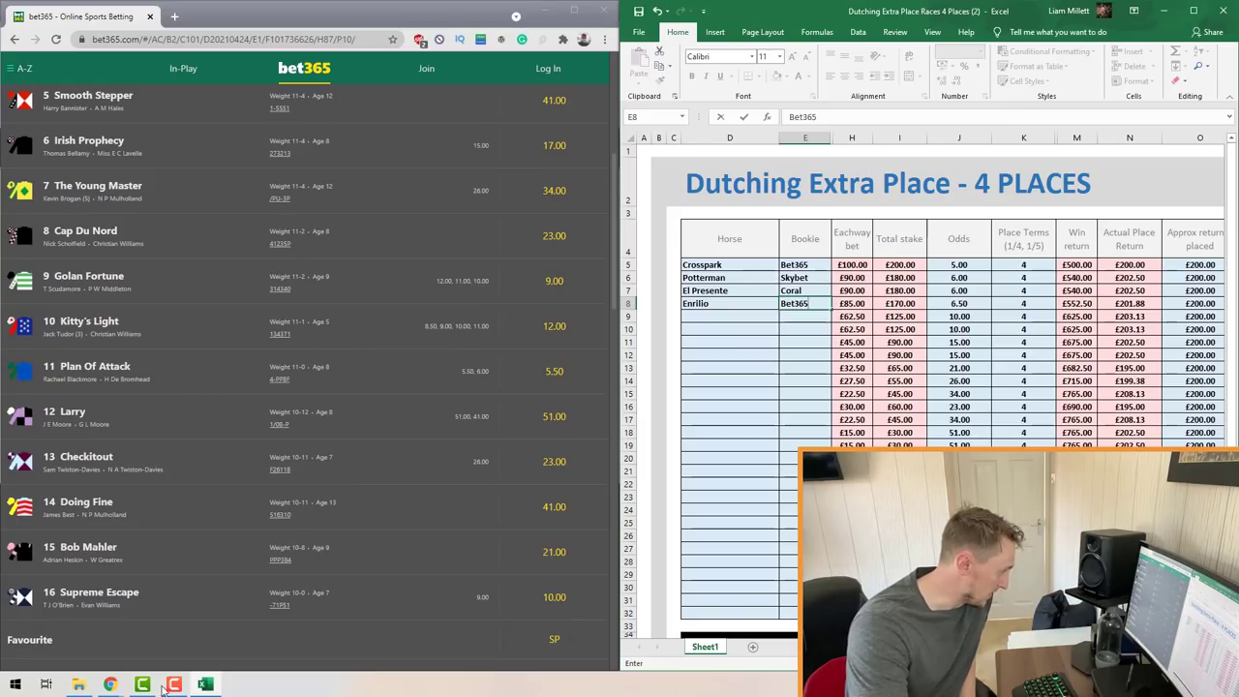
pyautogui.scroll(3, 397, 305)
pyautogui.scroll(-5, 411, 327)
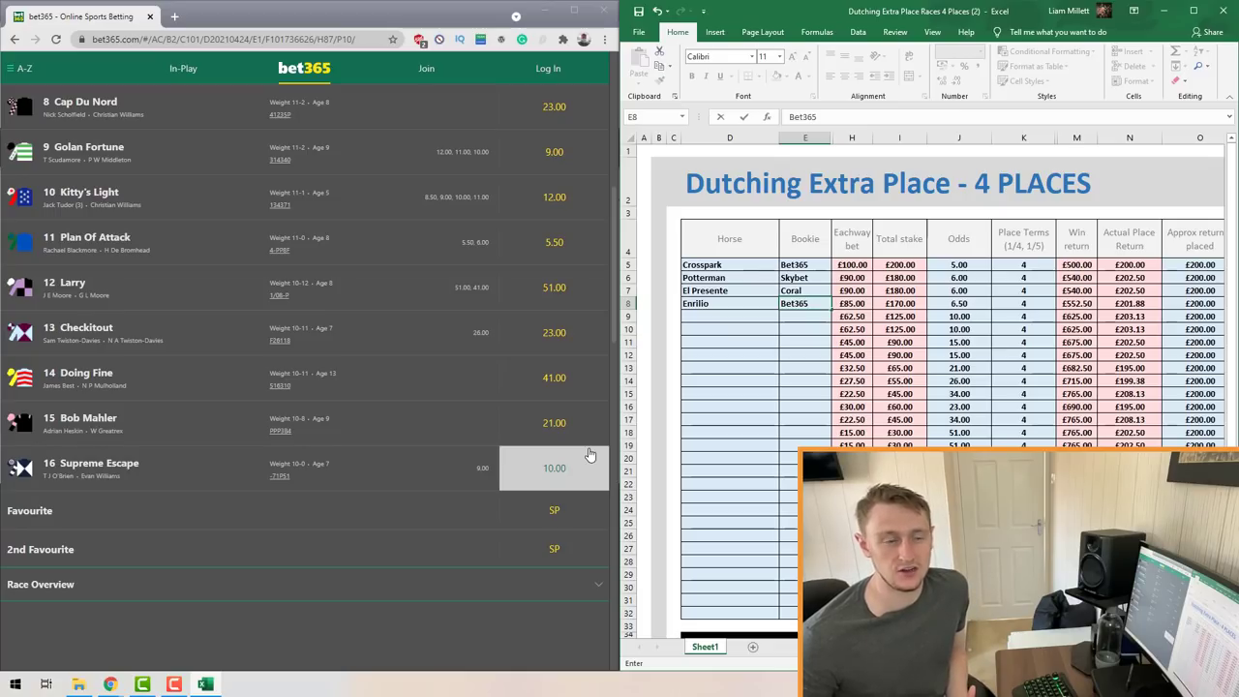
pyautogui.scroll(3, 352, 410)
pyautogui.scroll(2, 352, 410)
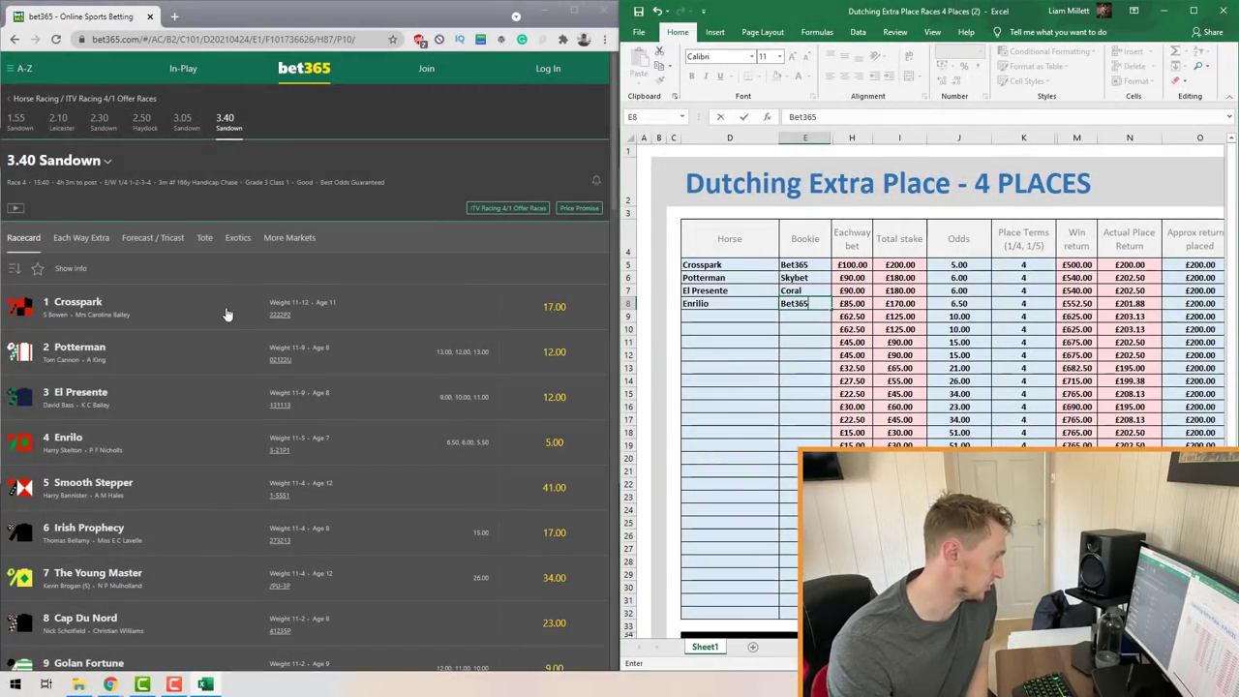
pyautogui.click(974, 264)
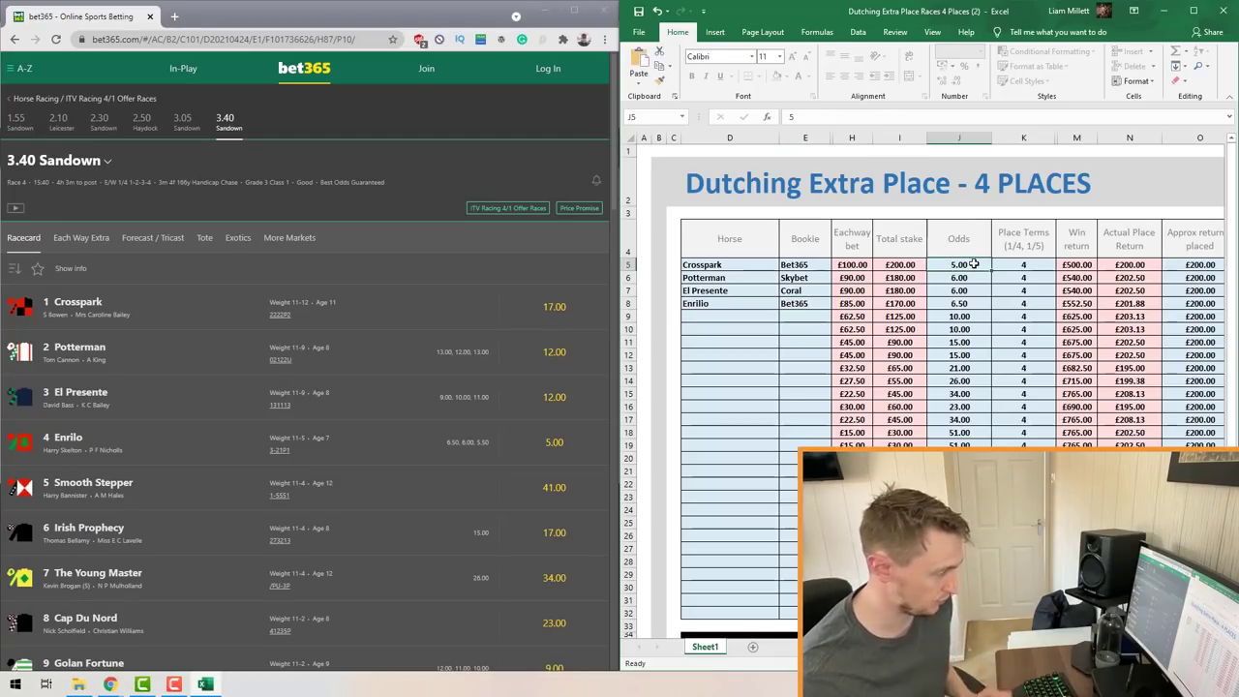
pyautogui.write('17')
pyautogui.press('Return')
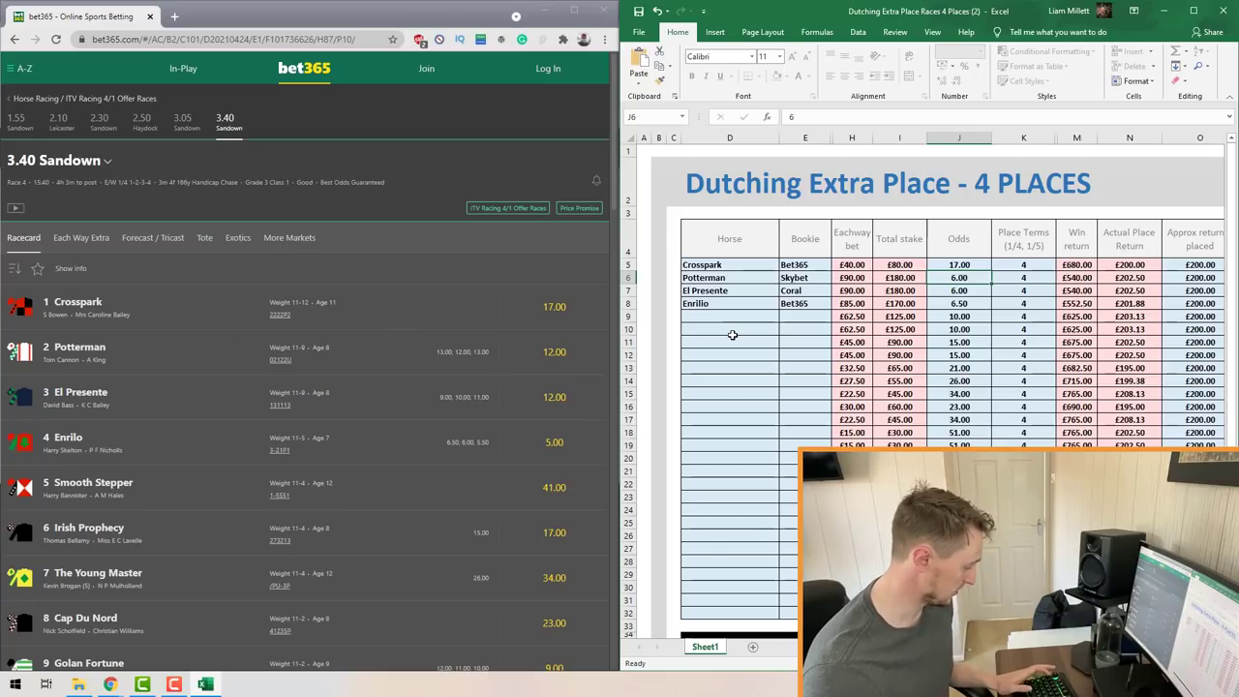
pyautogui.write('12')
pyautogui.press('Return')
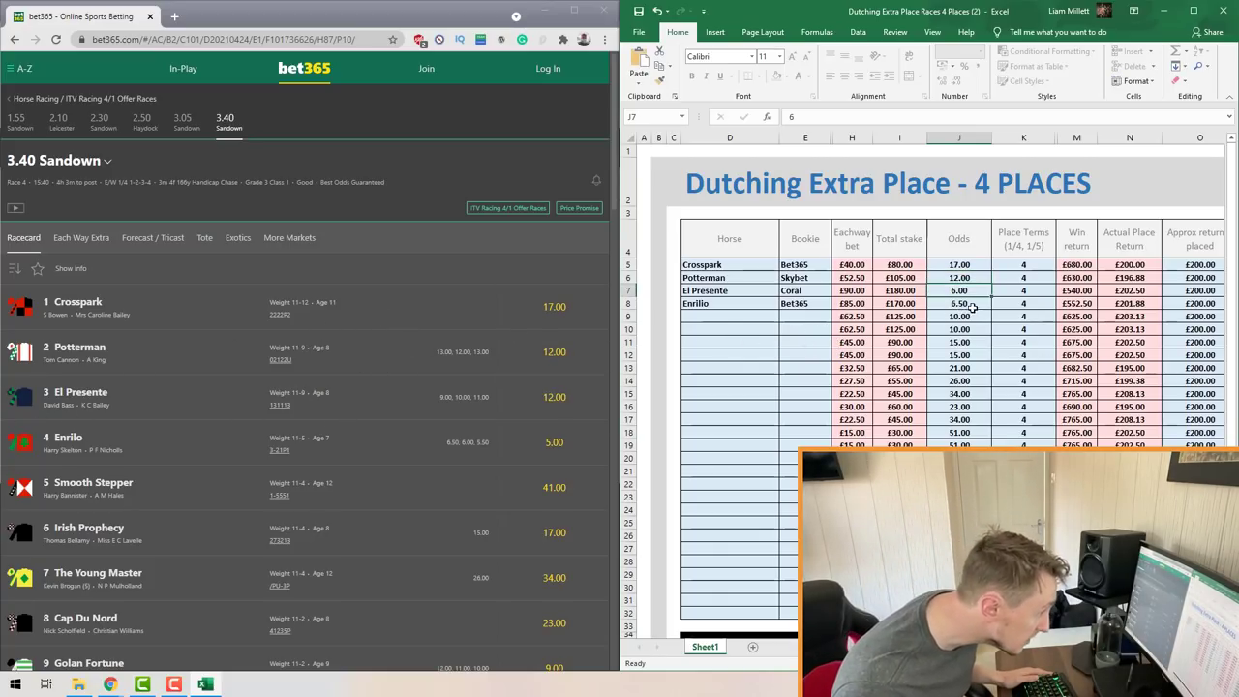
# Enter odds of 12 for El Presente and 5 for Enrilio in cells J7 and J8.
pyautogui.write('12')
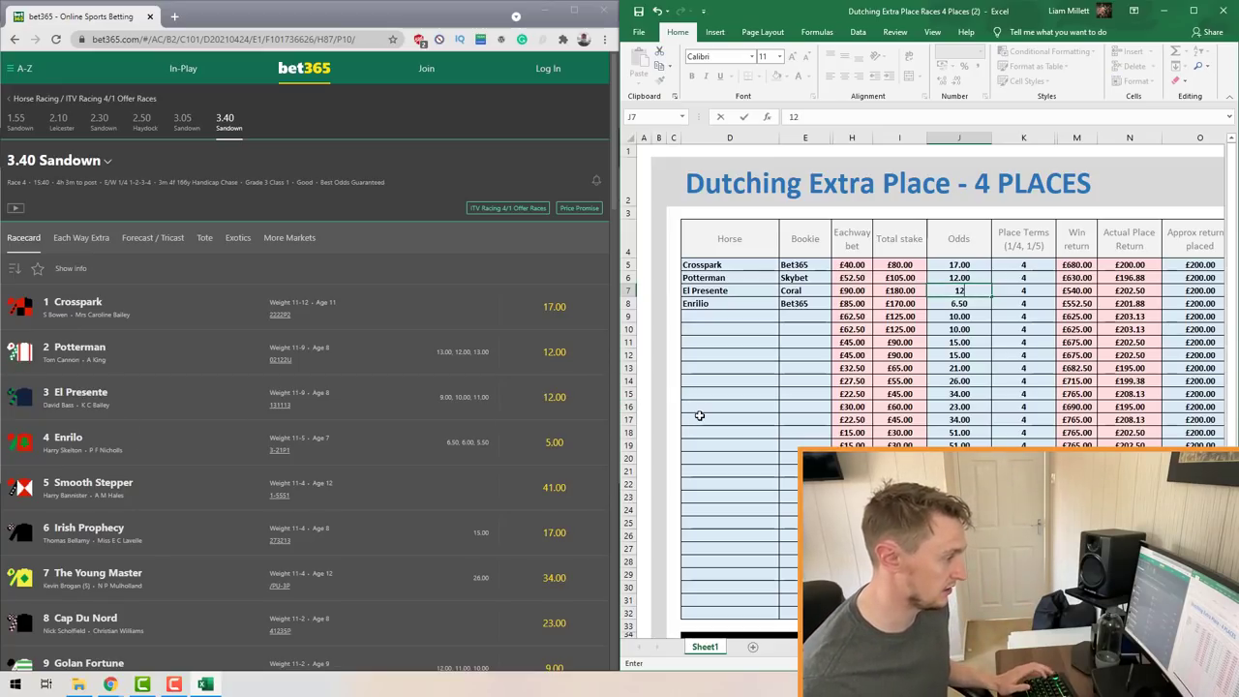
pyautogui.press('Return')
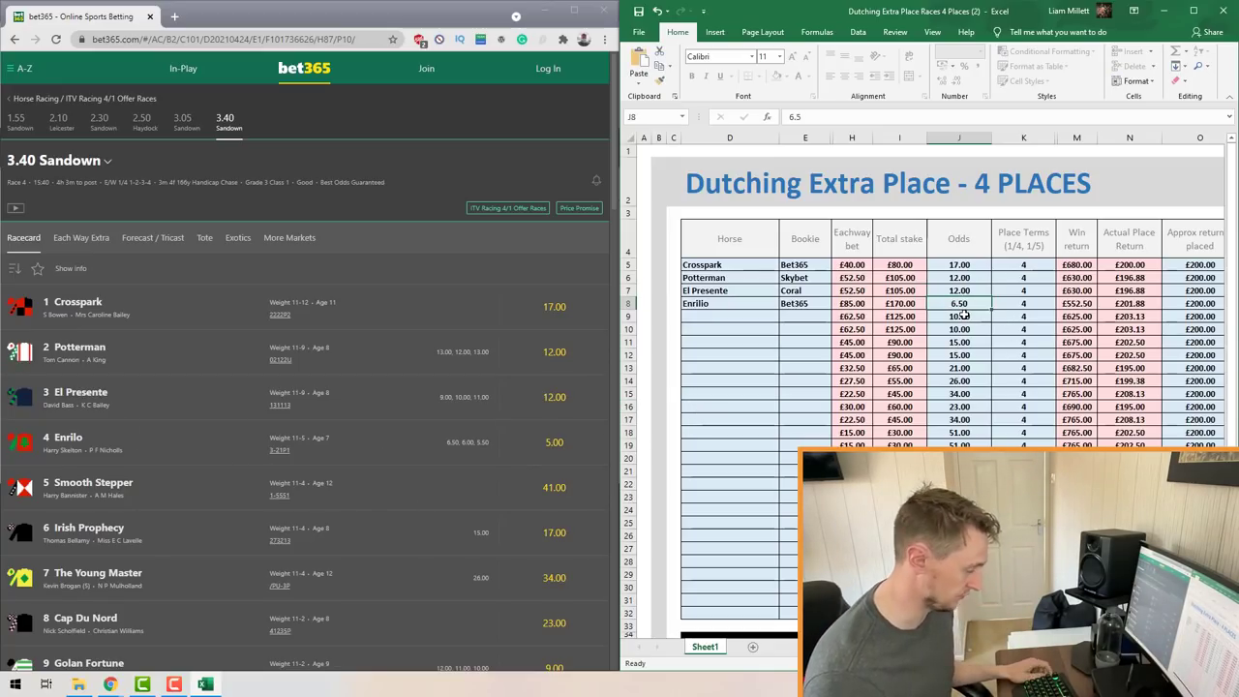
pyautogui.write('5')
pyautogui.press('Return')
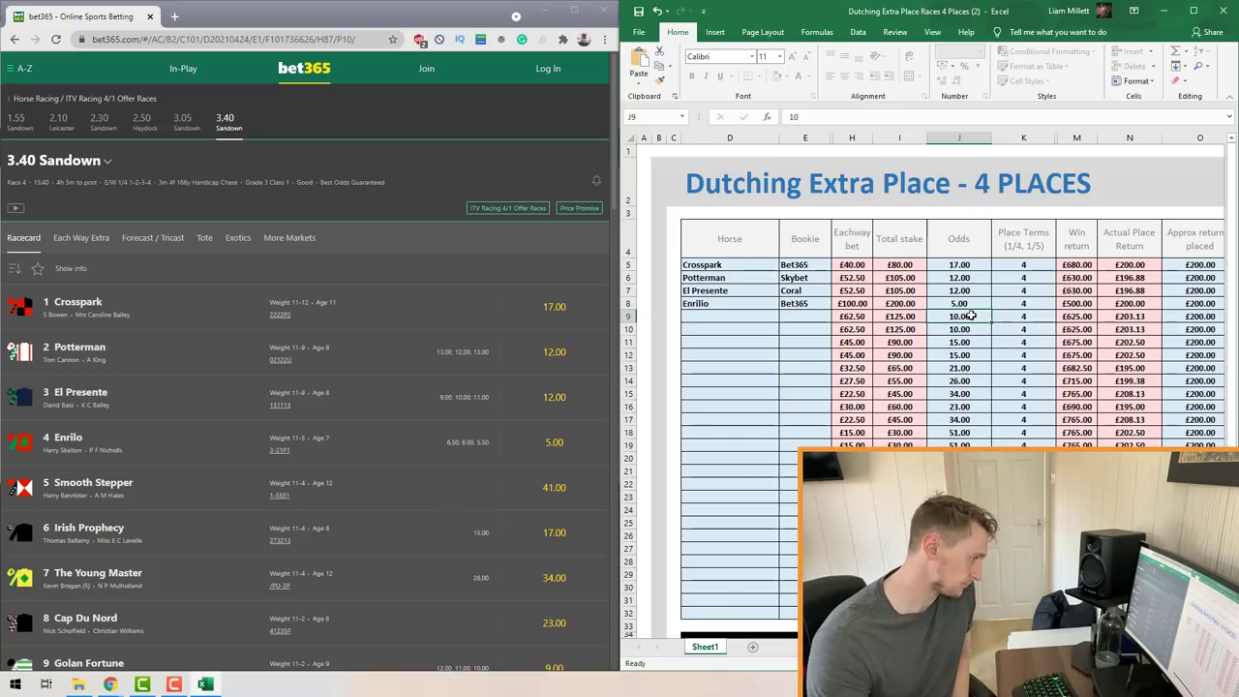
# Try place terms of 5 for Enrilio in cell K8, and undo the change.
pyautogui.scroll(-3, 420, 374)
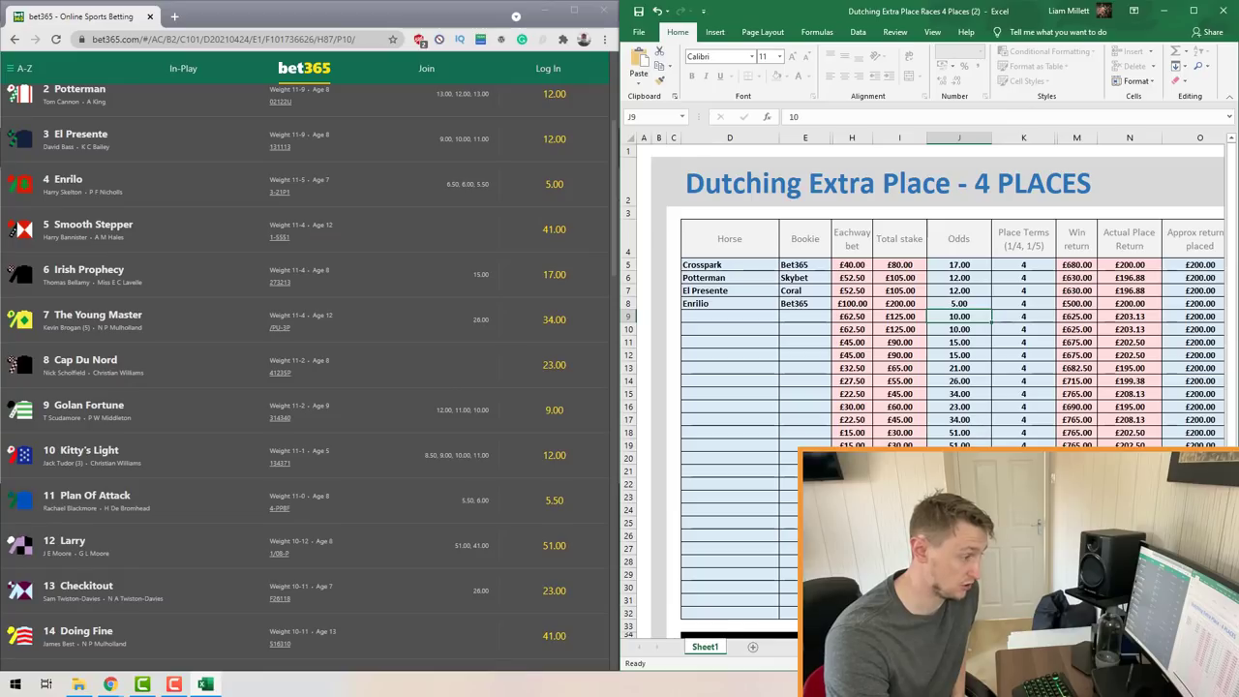
pyautogui.scroll(3, 514, 354)
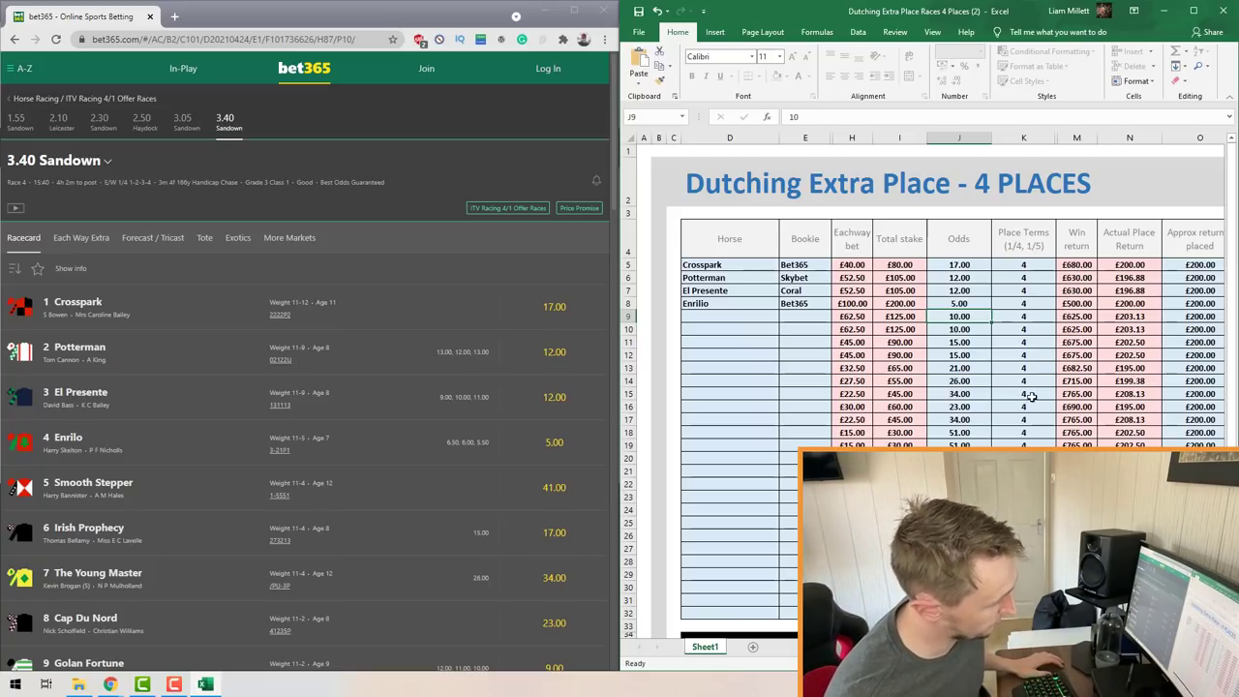
pyautogui.click(1024, 305)
pyautogui.write('5')
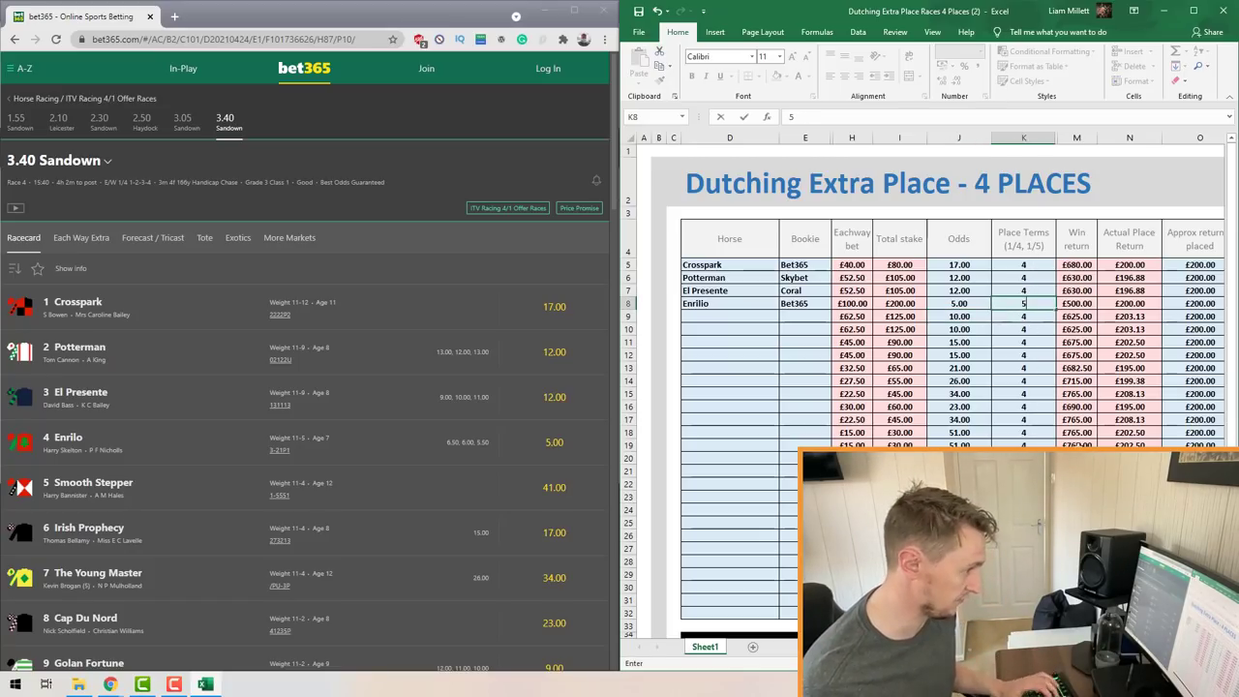
pyautogui.press('Return')
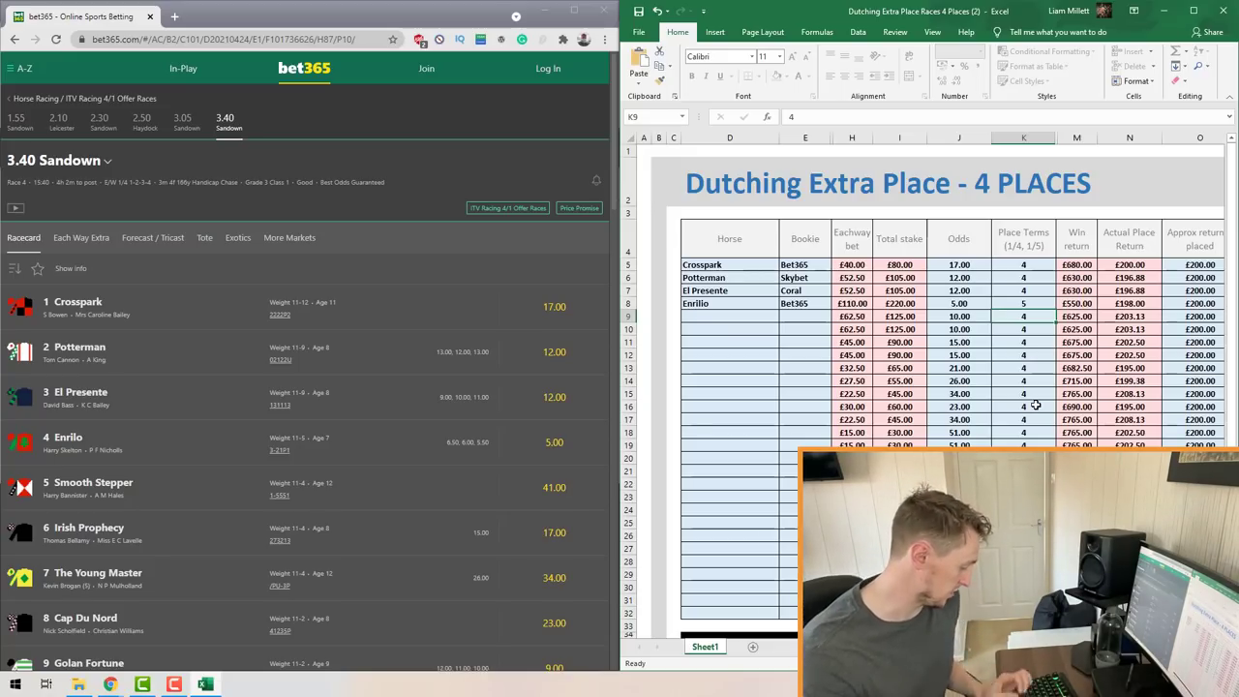
pyautogui.hotkey('ctrl', 'z')
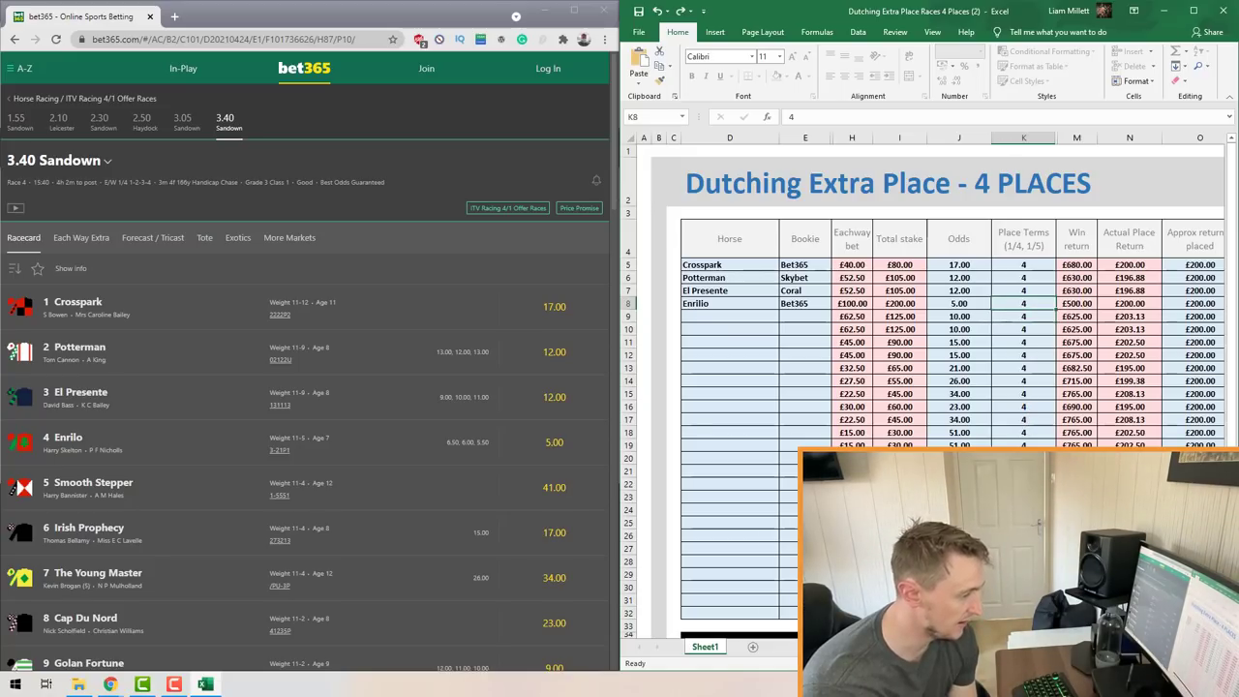
# Set the approx return if placed to £400 in cell O5 and copy it down through row 19.
pyautogui.hscroll(2, 1160, 199)
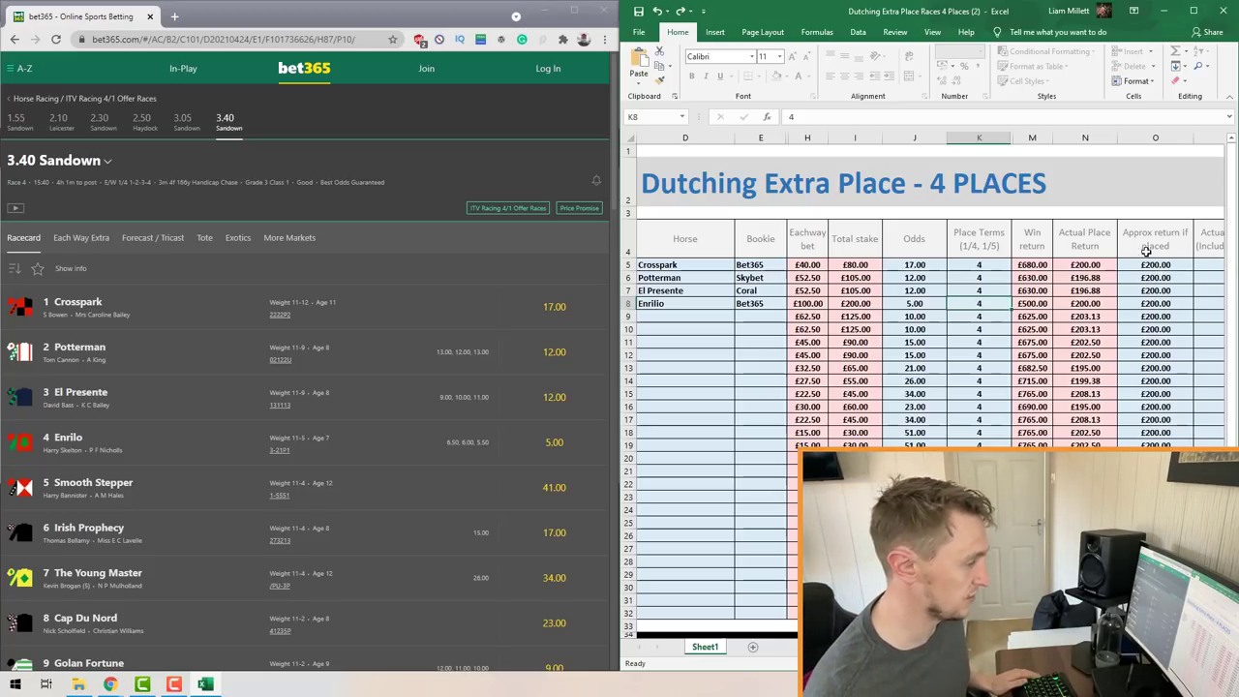
pyautogui.click(1157, 266)
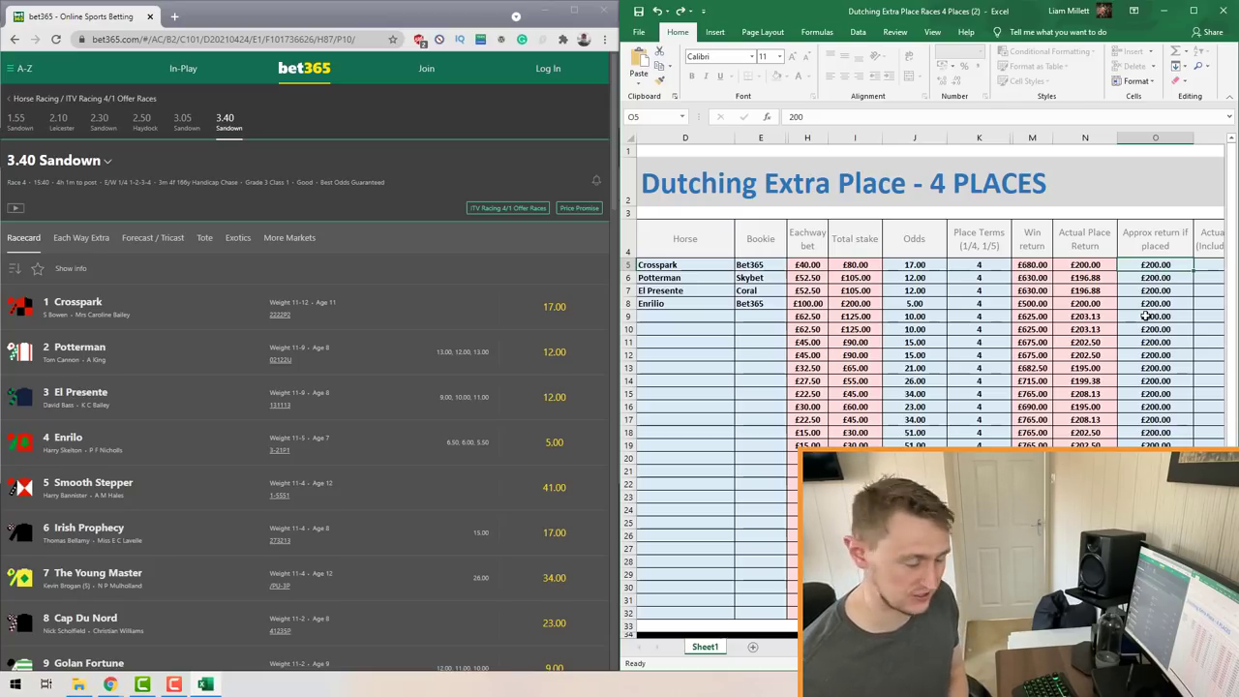
pyautogui.write('400')
pyautogui.press('Return')
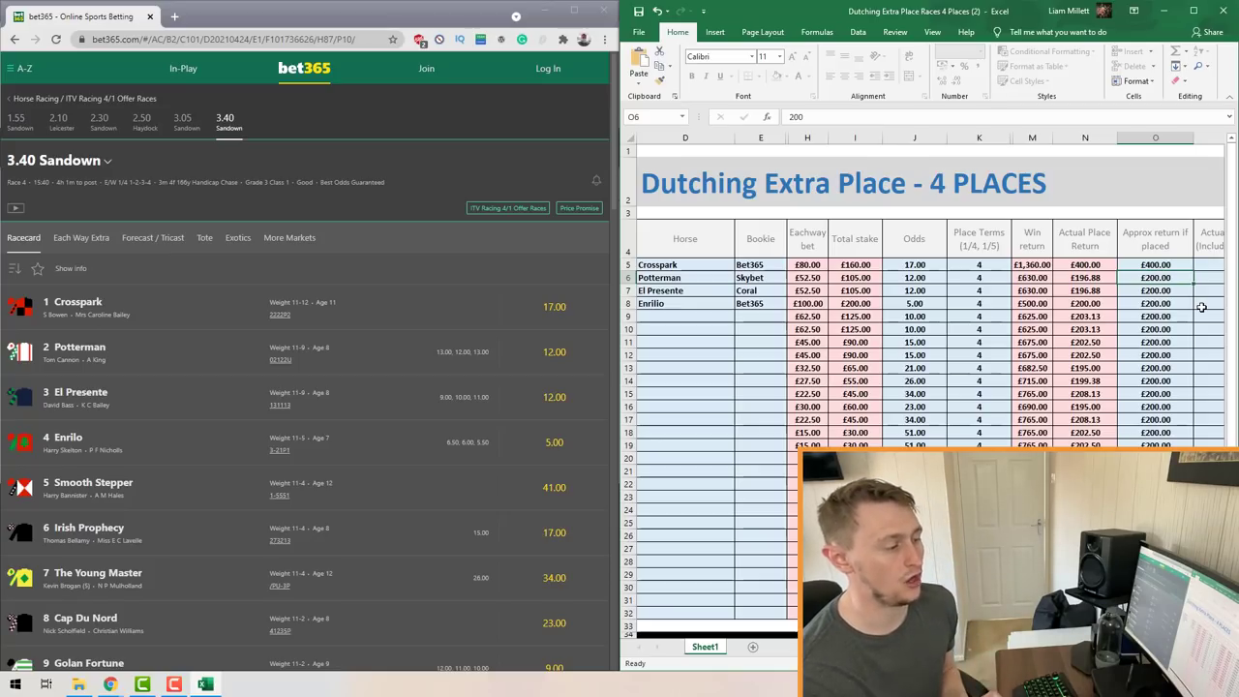
pyautogui.click(1178, 264)
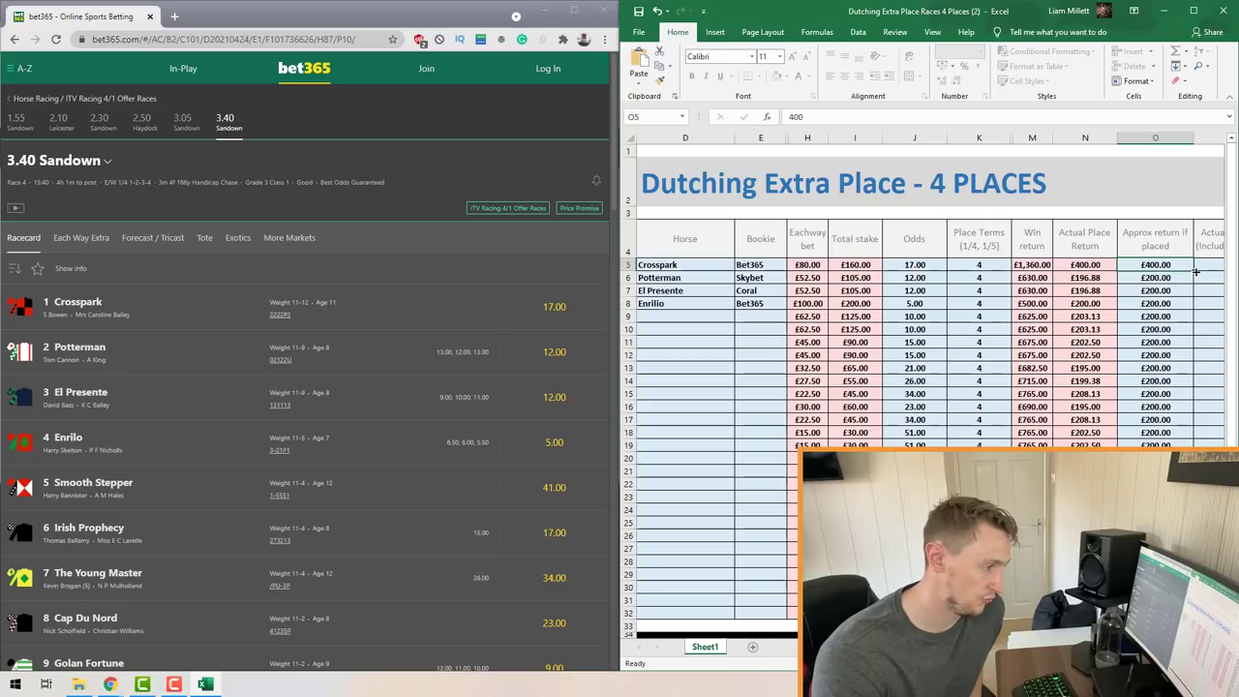
pyautogui.moveTo(1194, 271); pyautogui.dragTo(1162, 445)
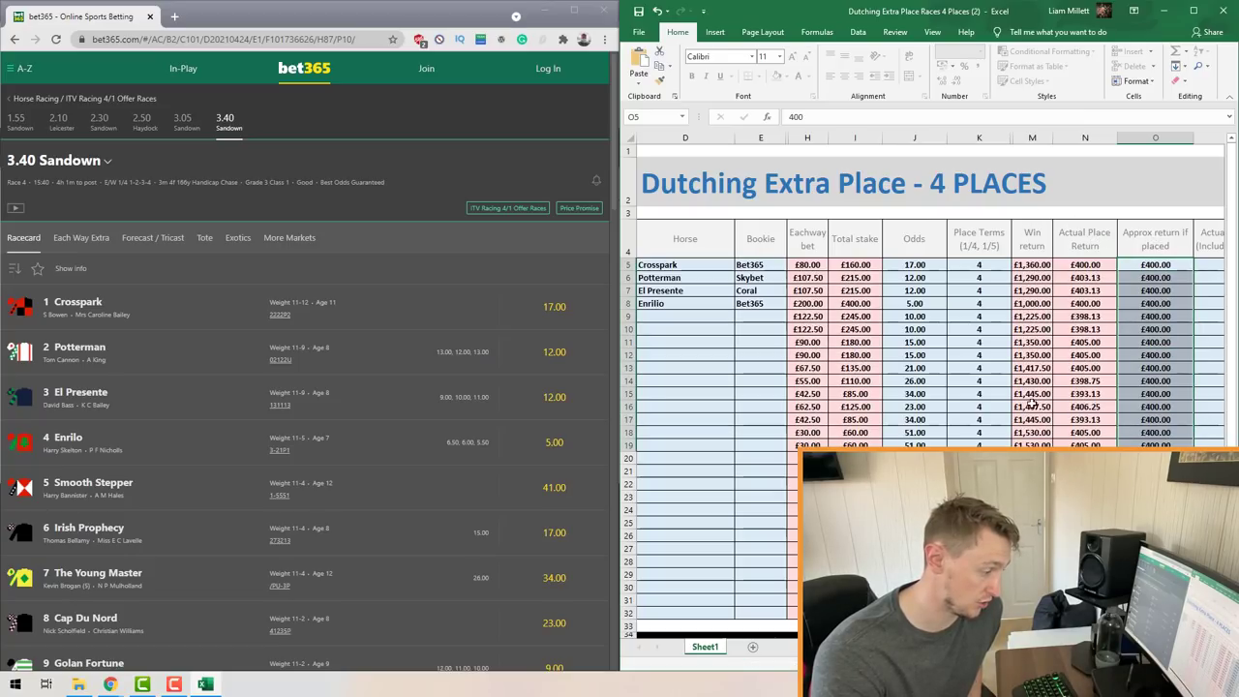
# Maximize the spreadsheet window and examine the lowest and highest returns based on actual stakes alongside the bet table.
pyautogui.hscroll(5, 929, 387)
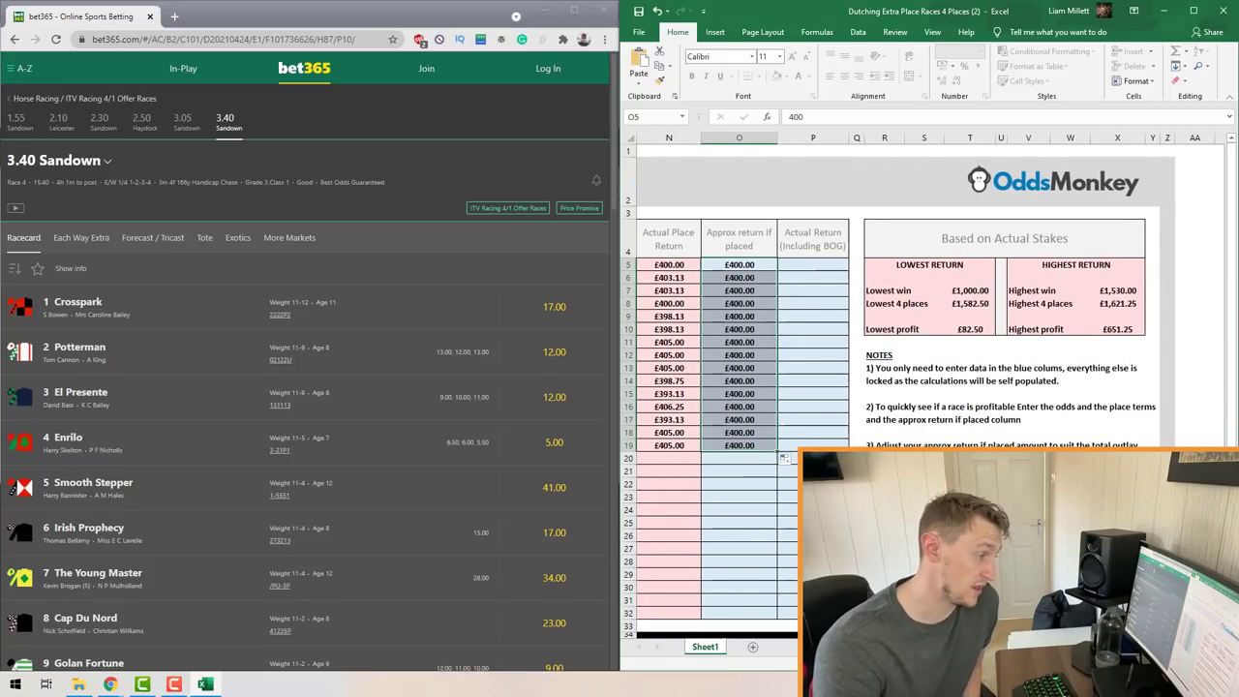
pyautogui.click(1193, 10)
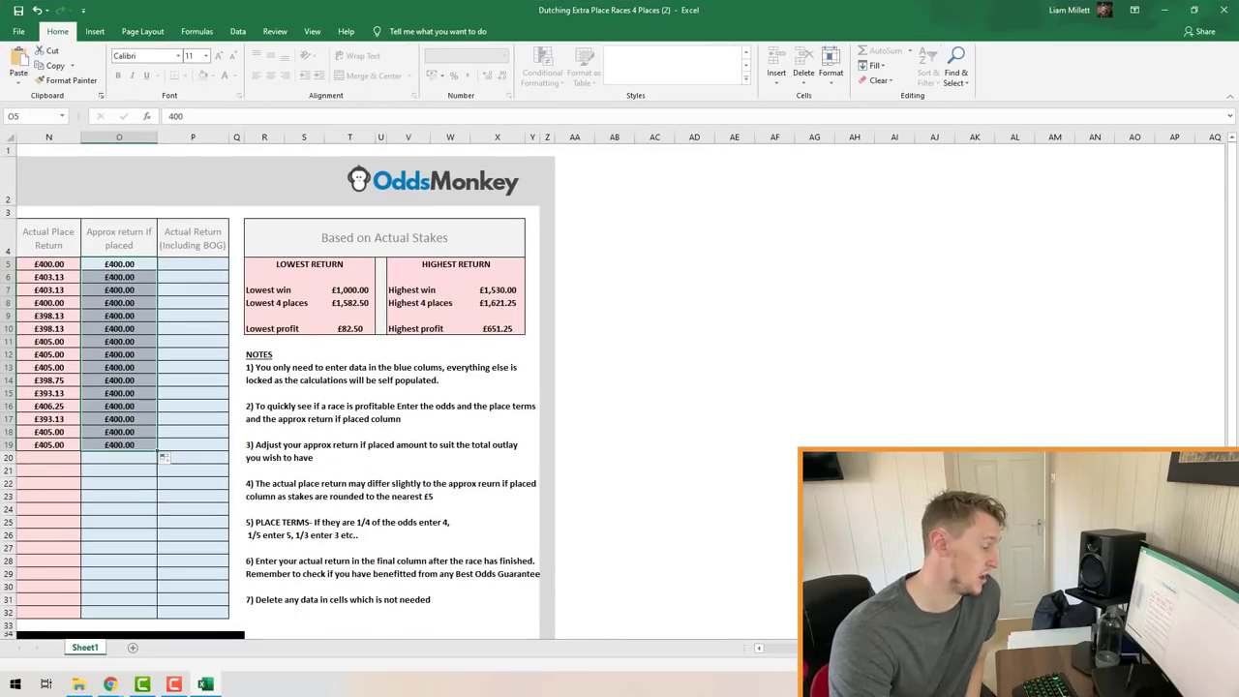
pyautogui.hscroll(-5, 523, 388)
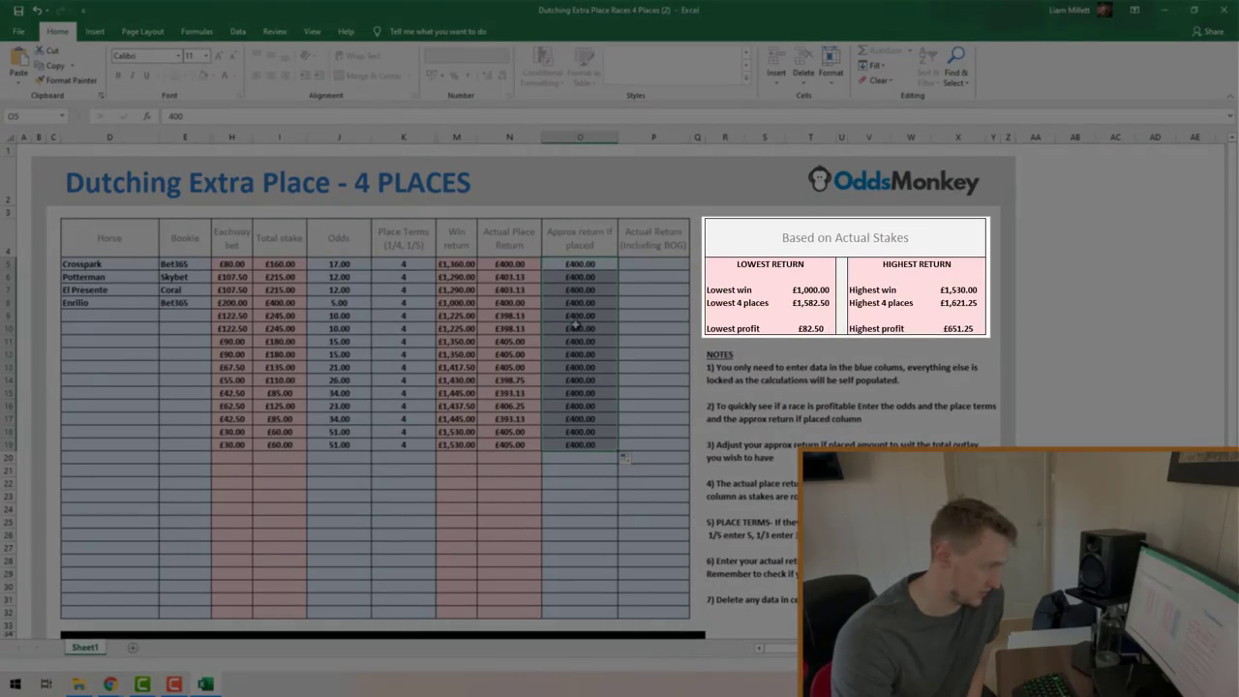
pyautogui.click(576, 328)
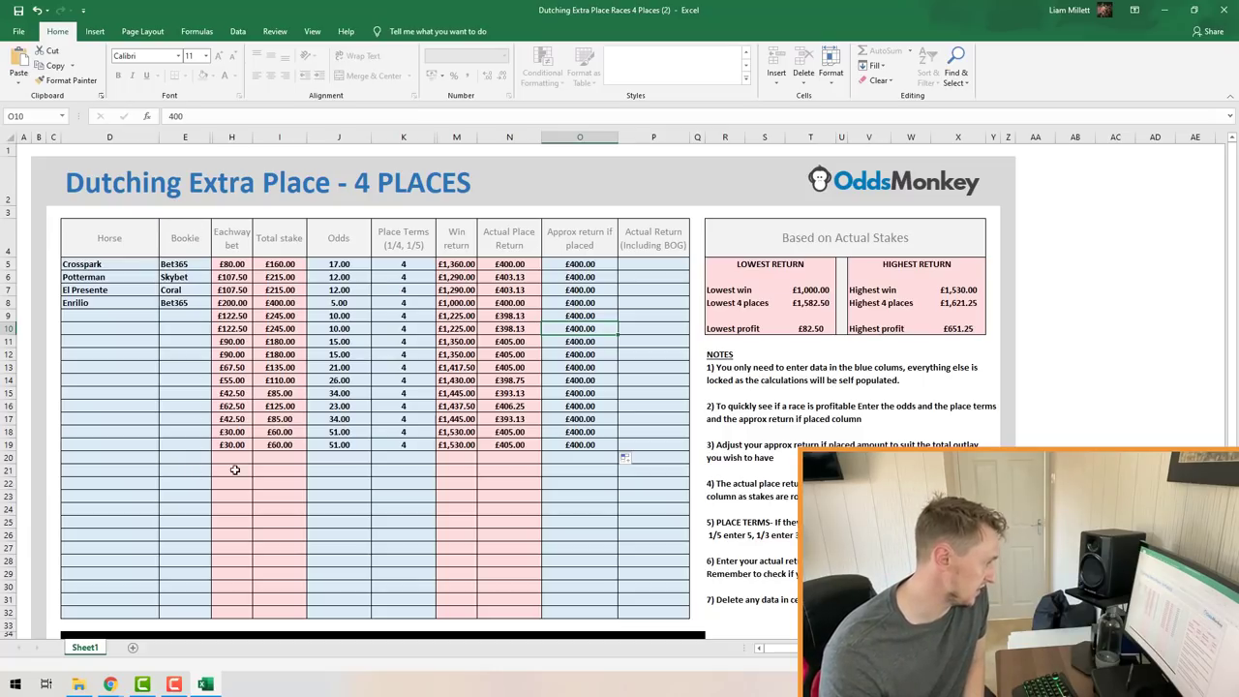
pyautogui.click(349, 265)
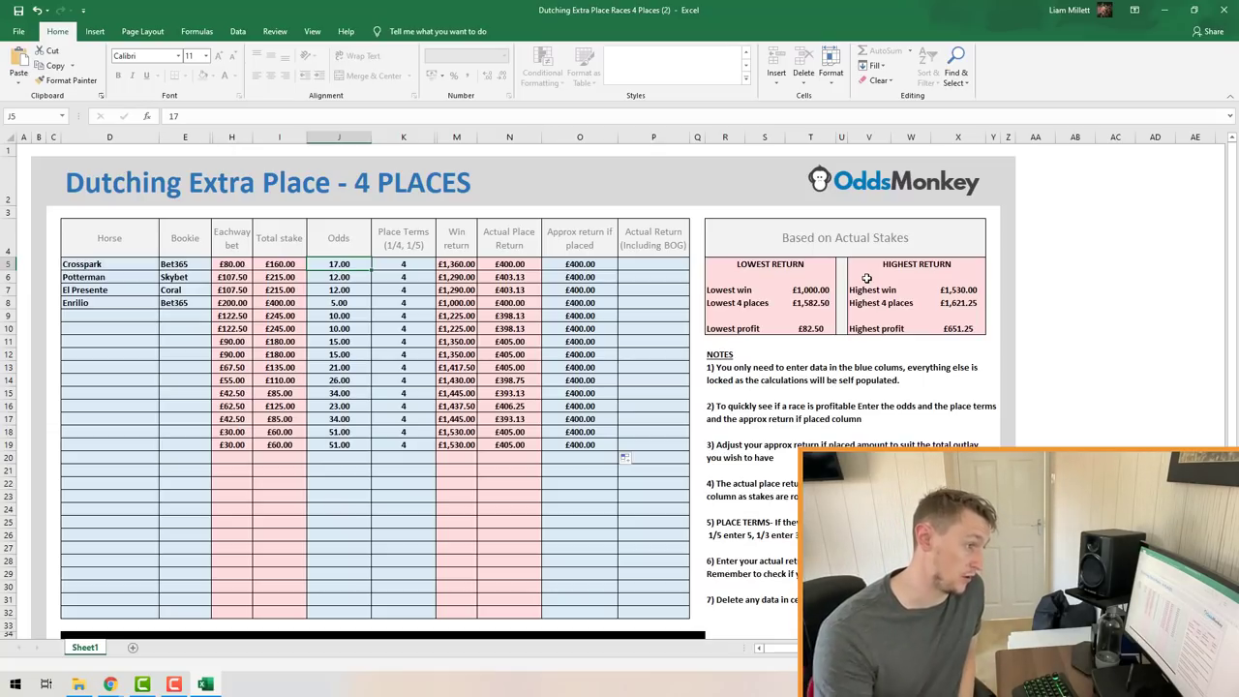
# Close the 4-place dutching workbook without saving its changes, and maximize and then minimize the bet365 browser window.
pyautogui.click(1225, 9)
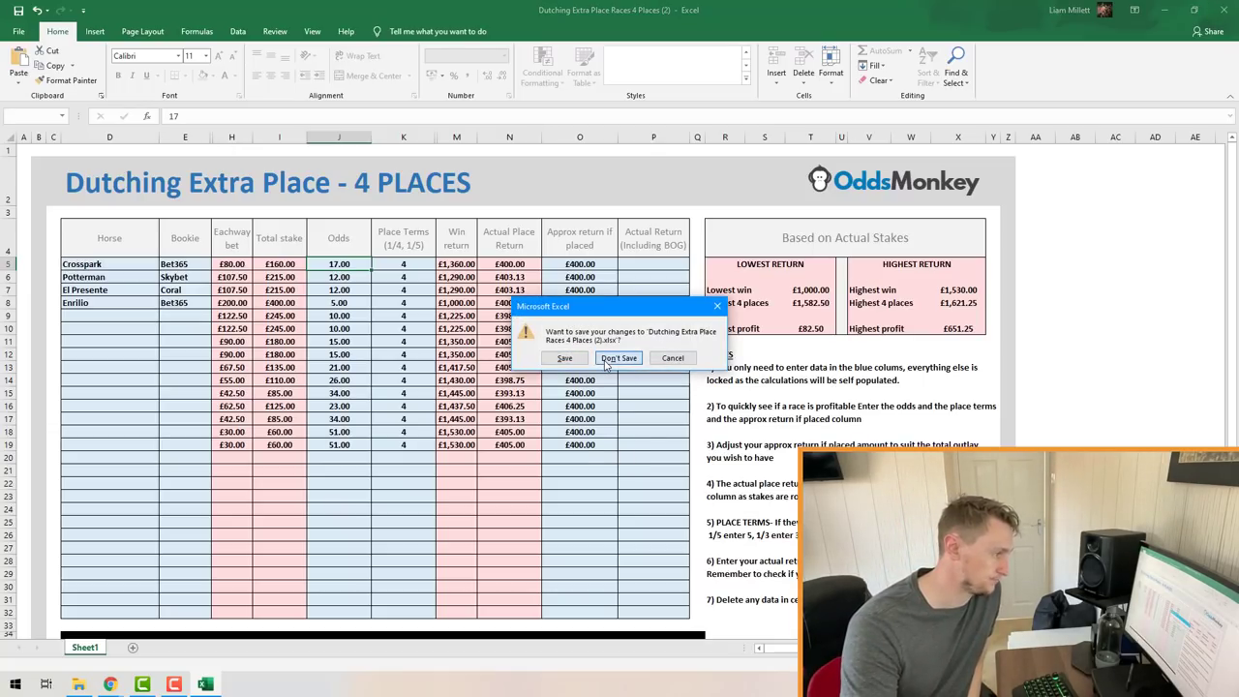
pyautogui.click(619, 362)
pyautogui.click(574, 8)
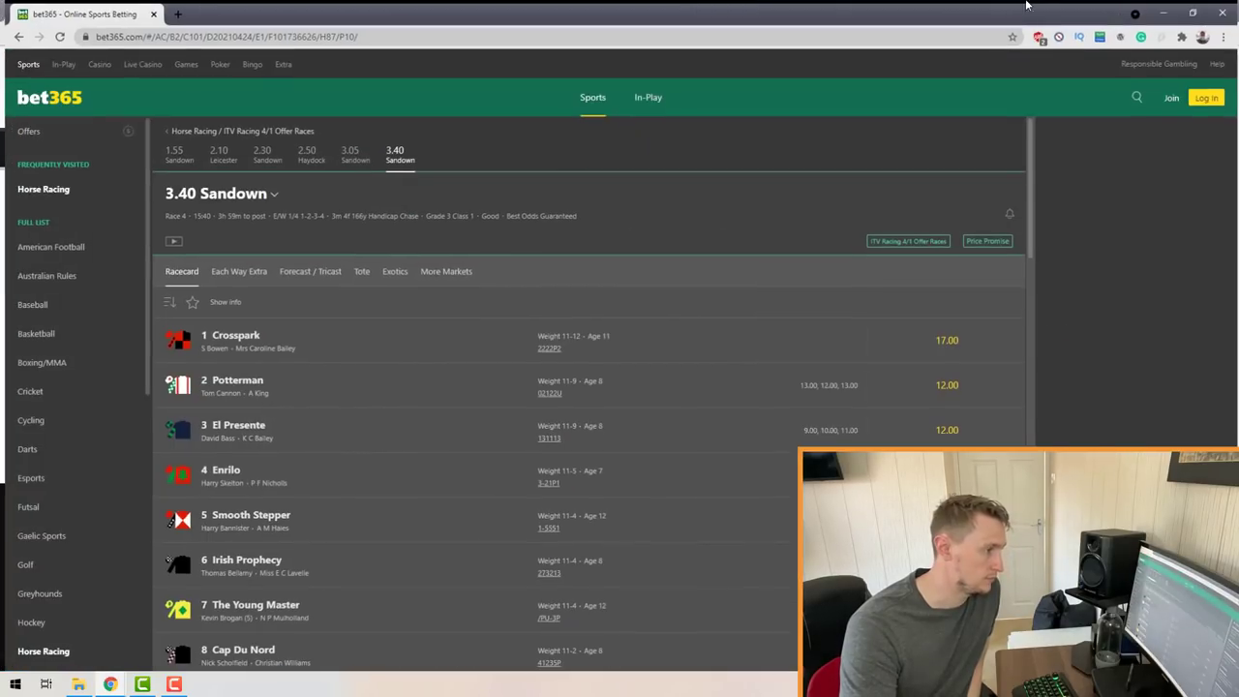
pyautogui.click(1165, 9)
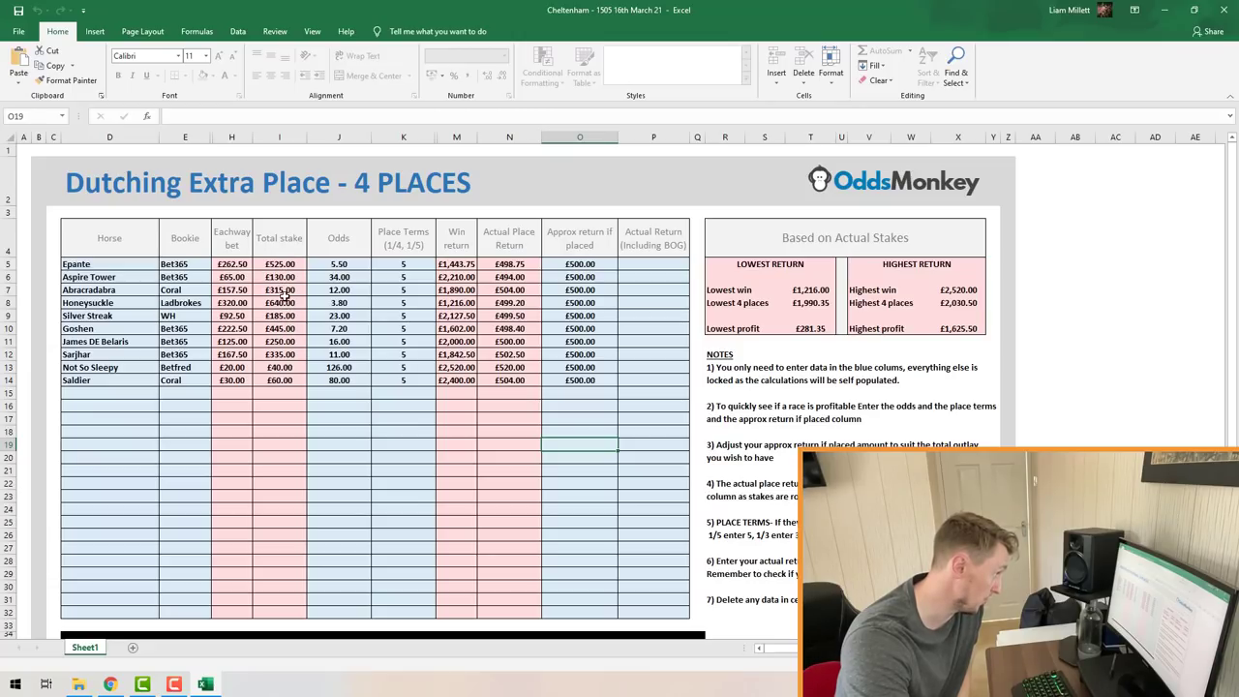
# In the Cheltenham 1505 workbook, check the total outlay, then set the approx return if placed to £200 in O5 through O14.
pyautogui.scroll(-1, 287, 377)
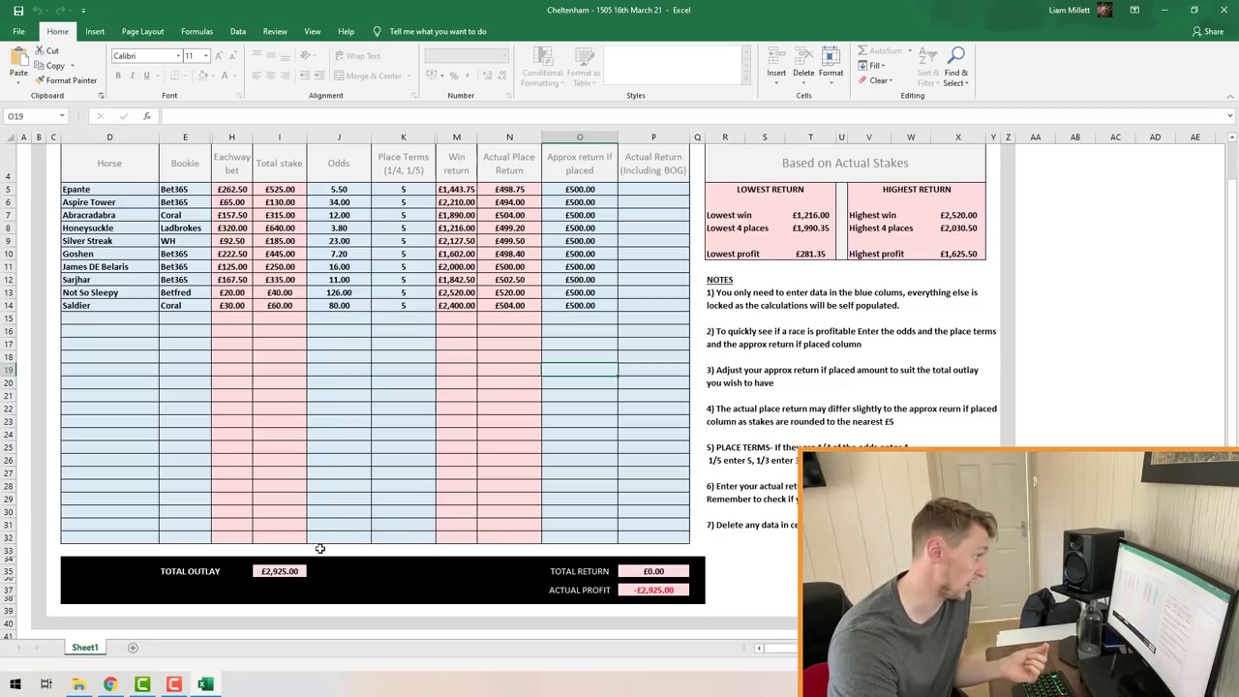
pyautogui.scroll(1, 542, 386)
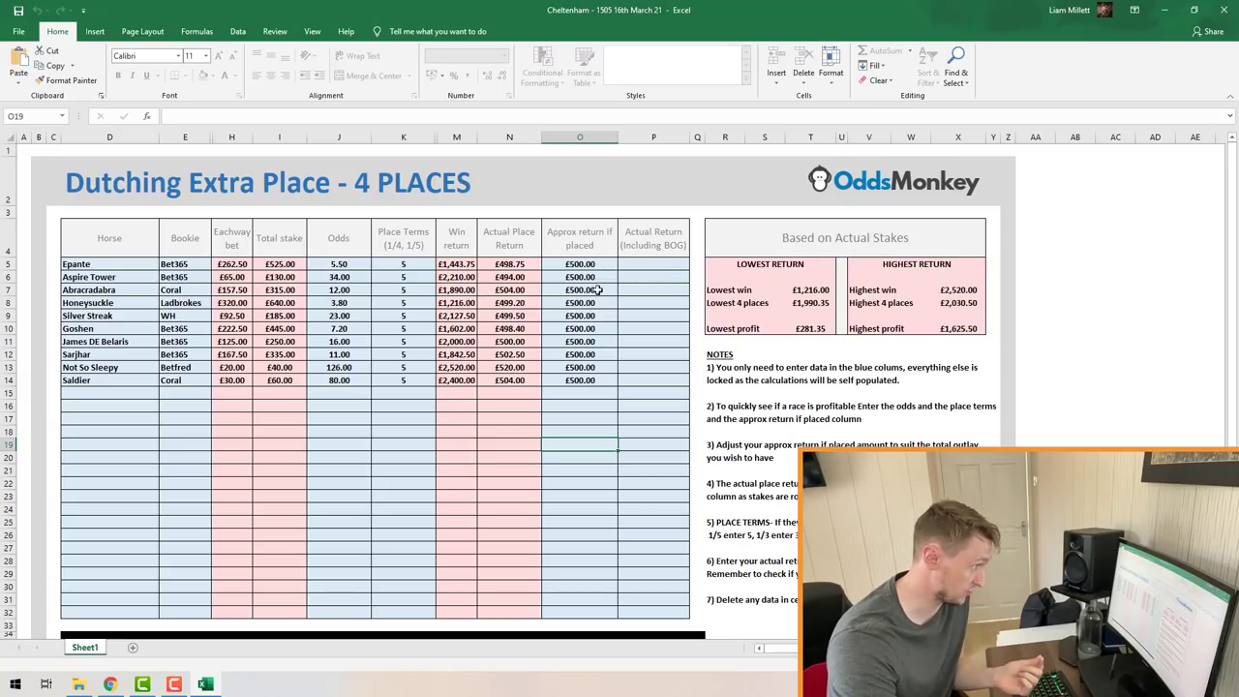
pyautogui.click(597, 264)
pyautogui.write('200')
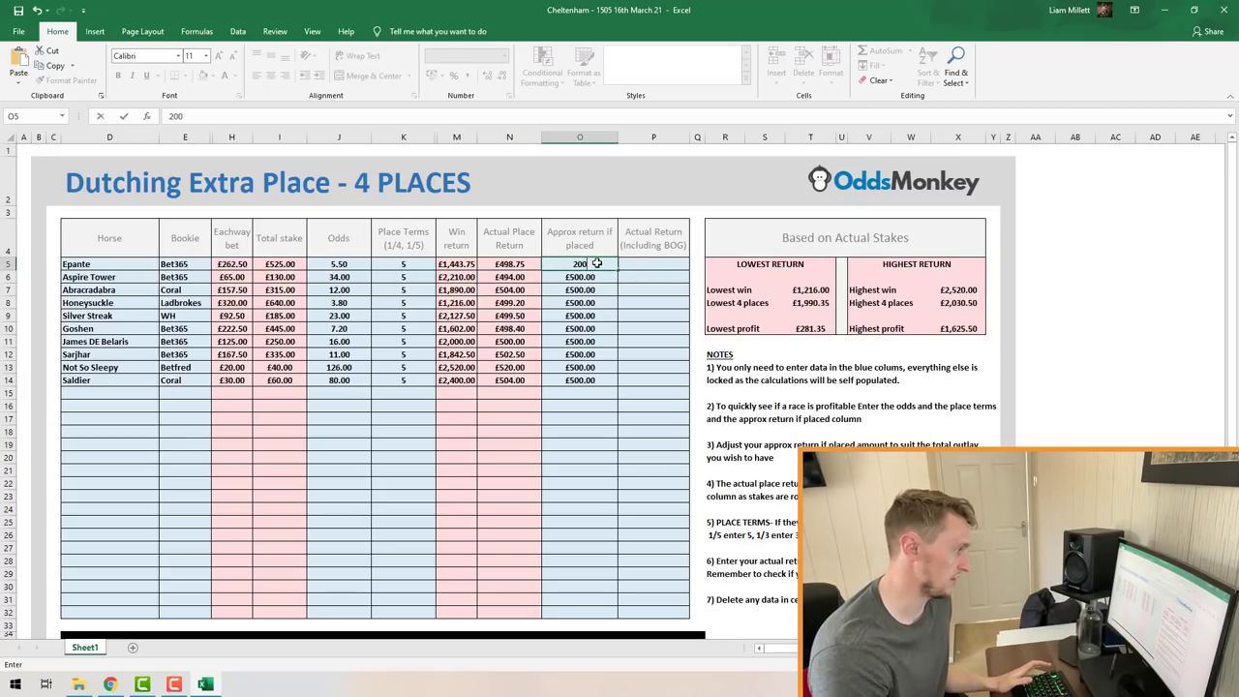
pyautogui.press('Return')
pyautogui.click(597, 264)
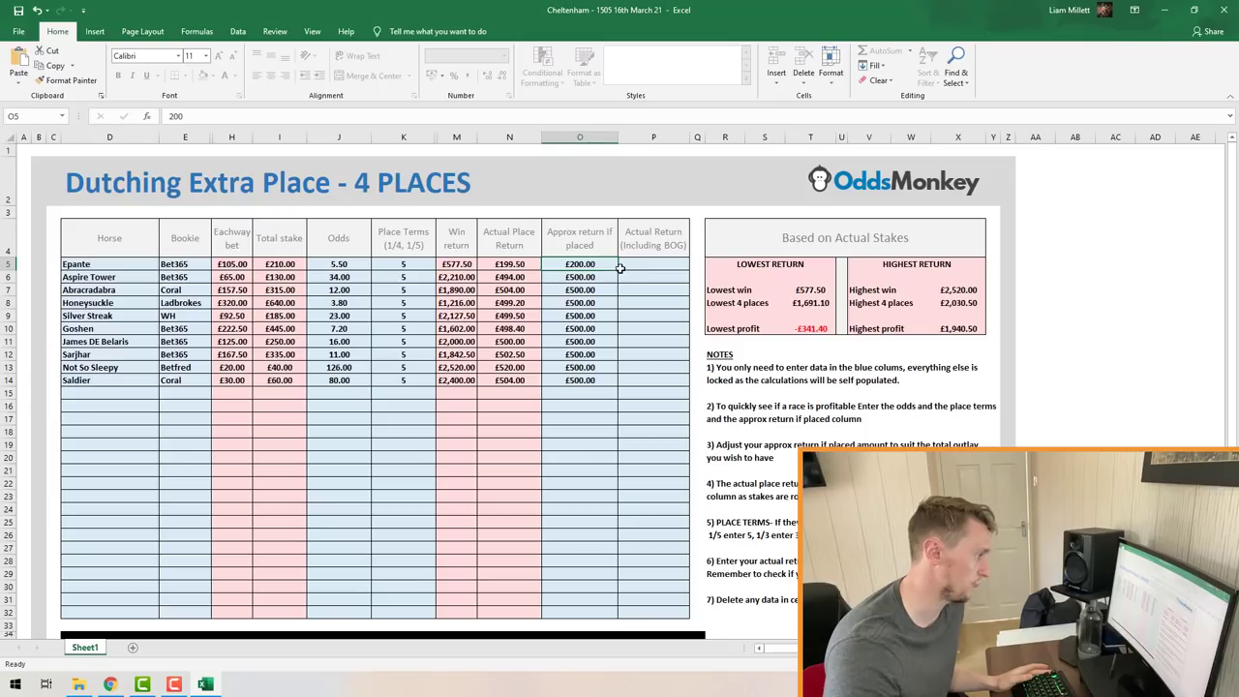
pyautogui.moveTo(618, 272); pyautogui.dragTo(601, 386)
# Check the total outlay and the lowest and highest returns, and undo the £200 approx return entries.
pyautogui.scroll(-4, 289, 449)
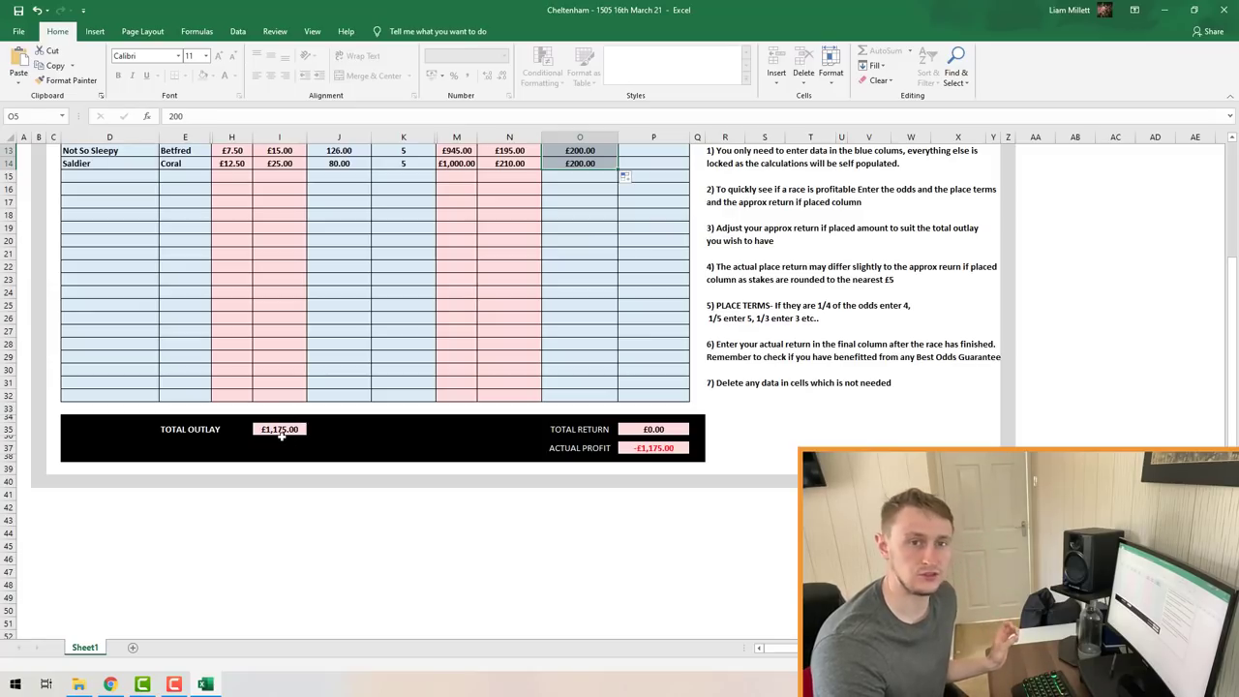
pyautogui.scroll(2, 289, 438)
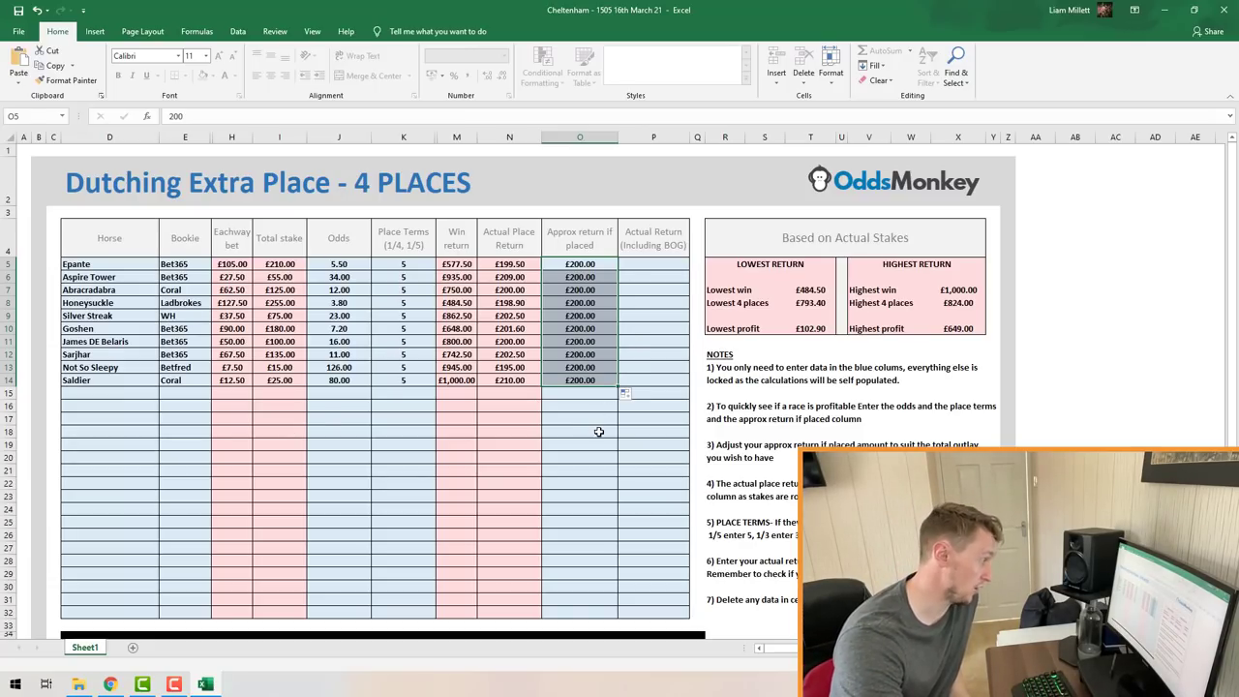
pyautogui.scroll(-1, 505, 443)
pyautogui.scroll(1, 575, 409)
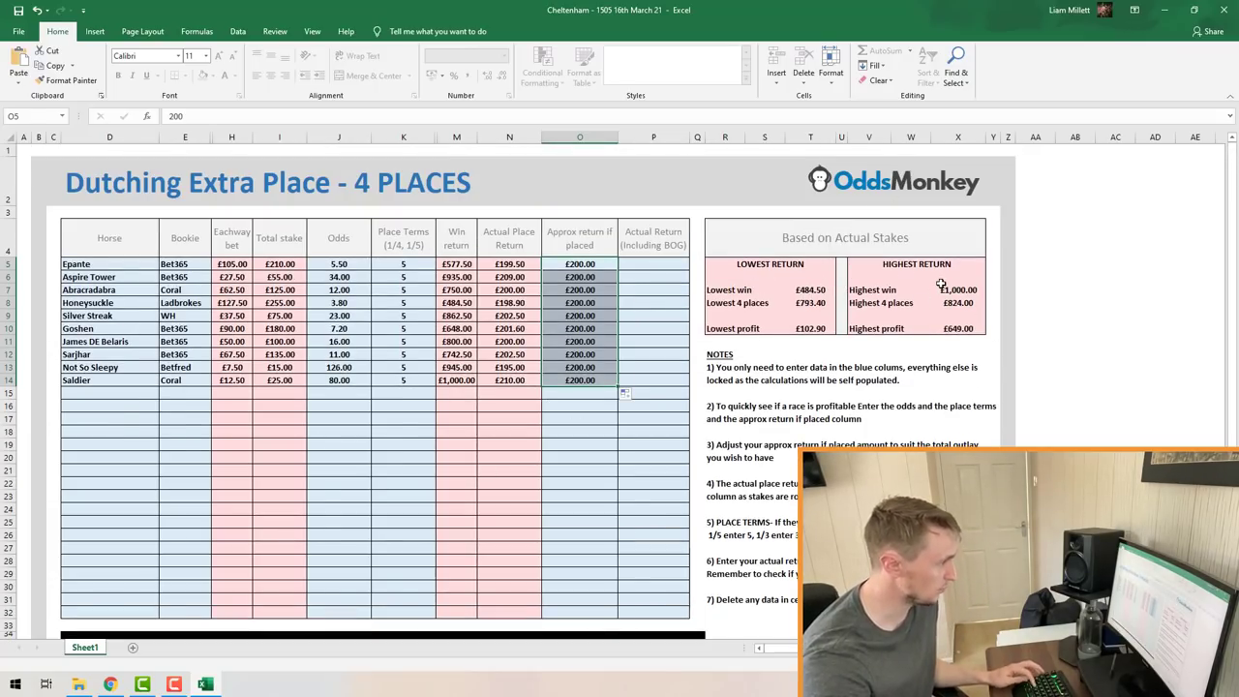
pyautogui.hotkey('ctrl', 'z')
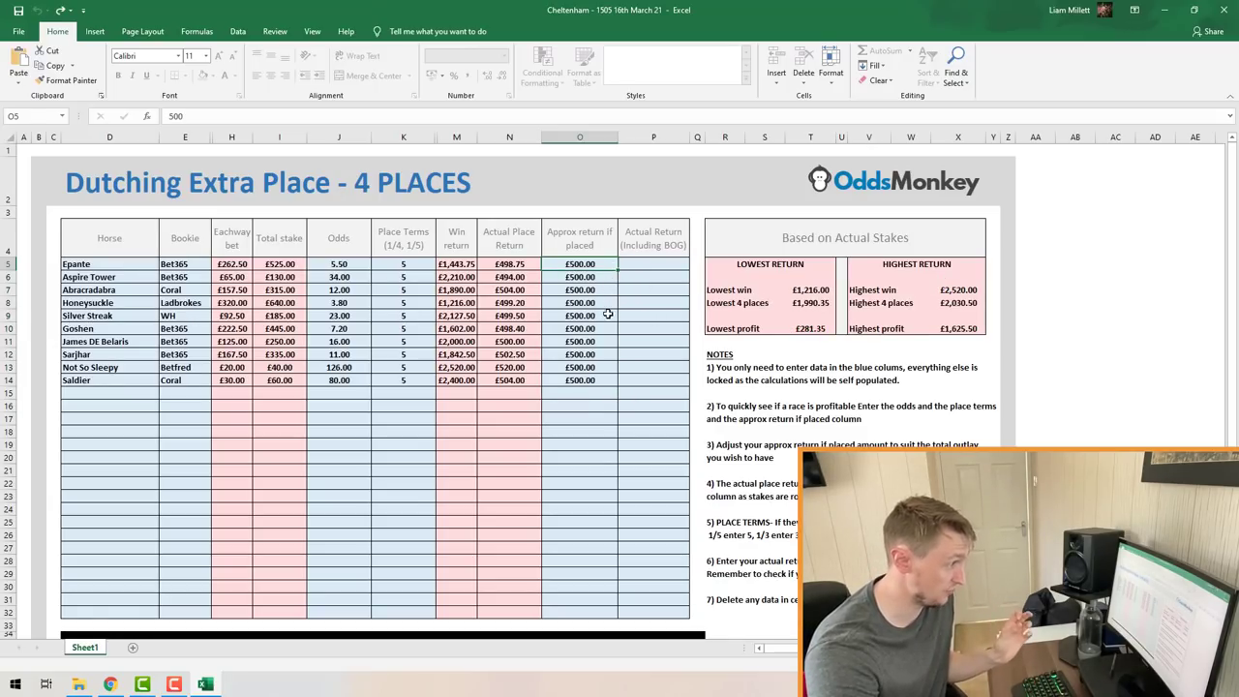
# Check the total outlay, then switch to the browser and open the 15:05 Cheltenham race result on Sporting Life.
pyautogui.scroll(-3, 349, 586)
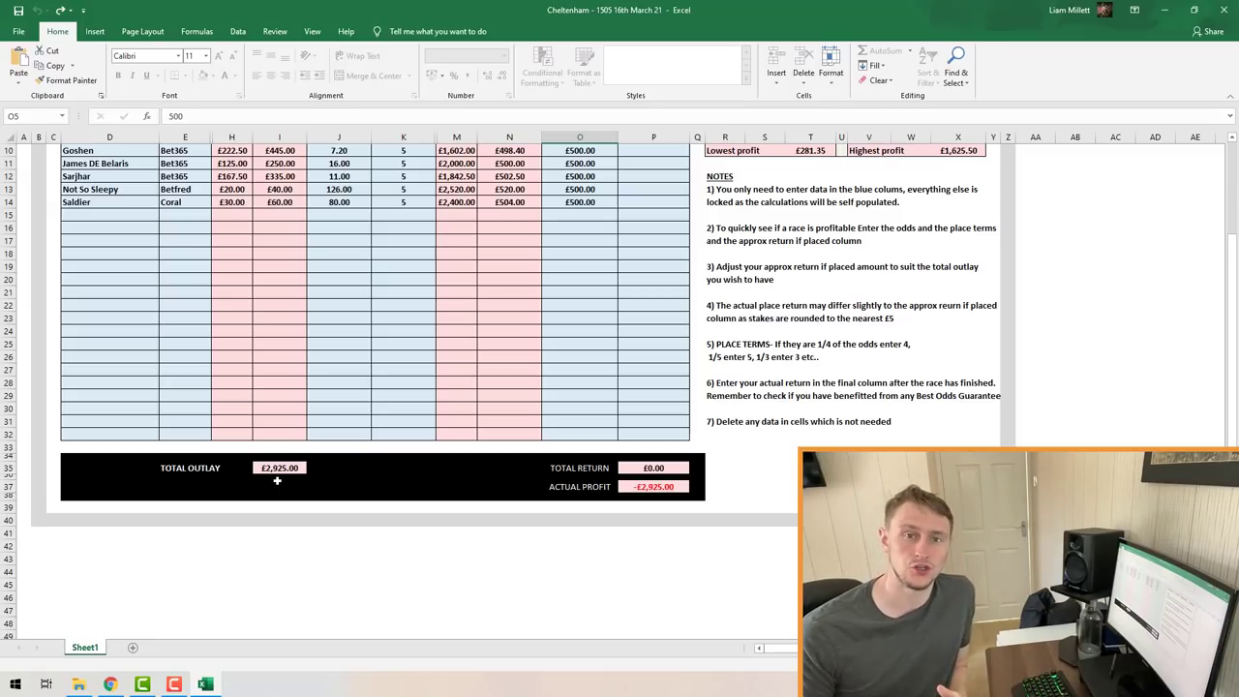
pyautogui.scroll(3, 307, 457)
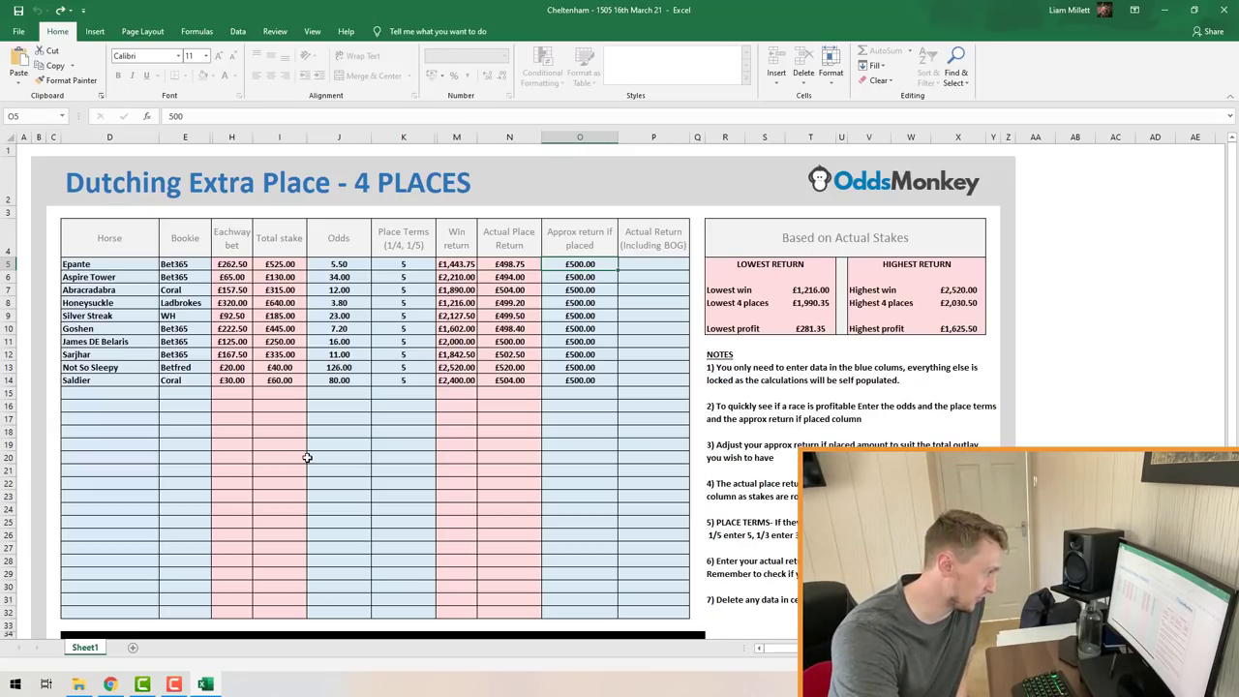
pyautogui.click(1159, 16)
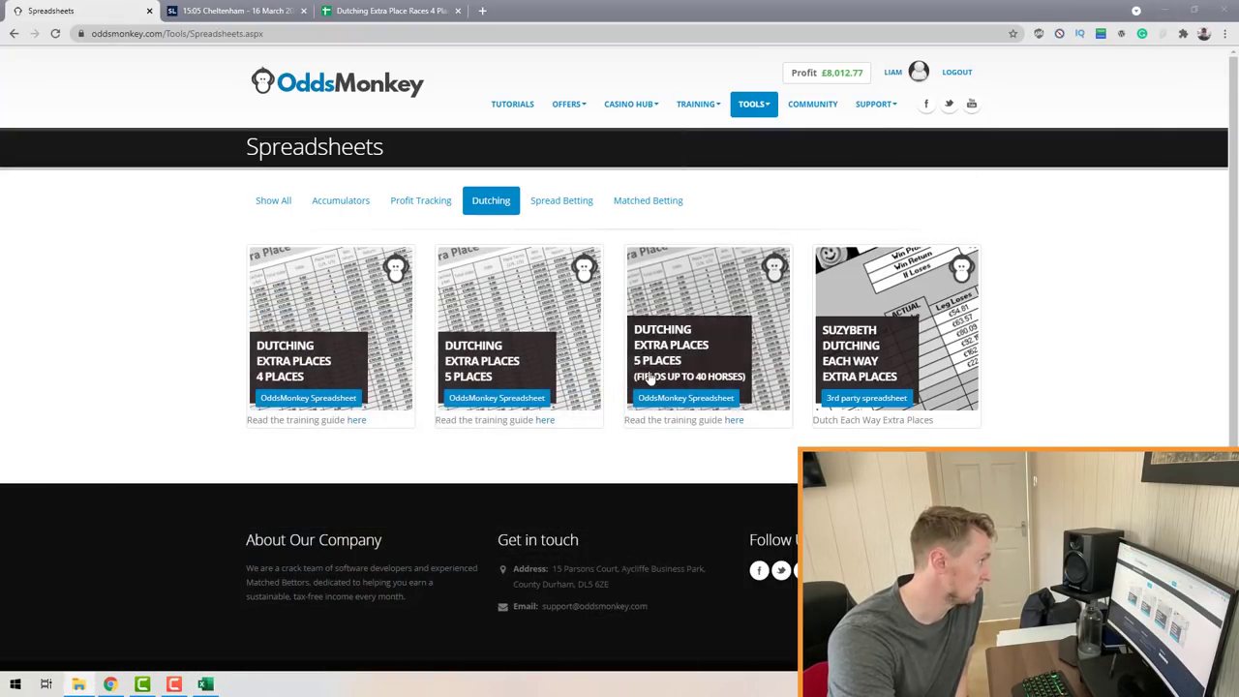
pyautogui.hotkey('ctrl', 'Tab')
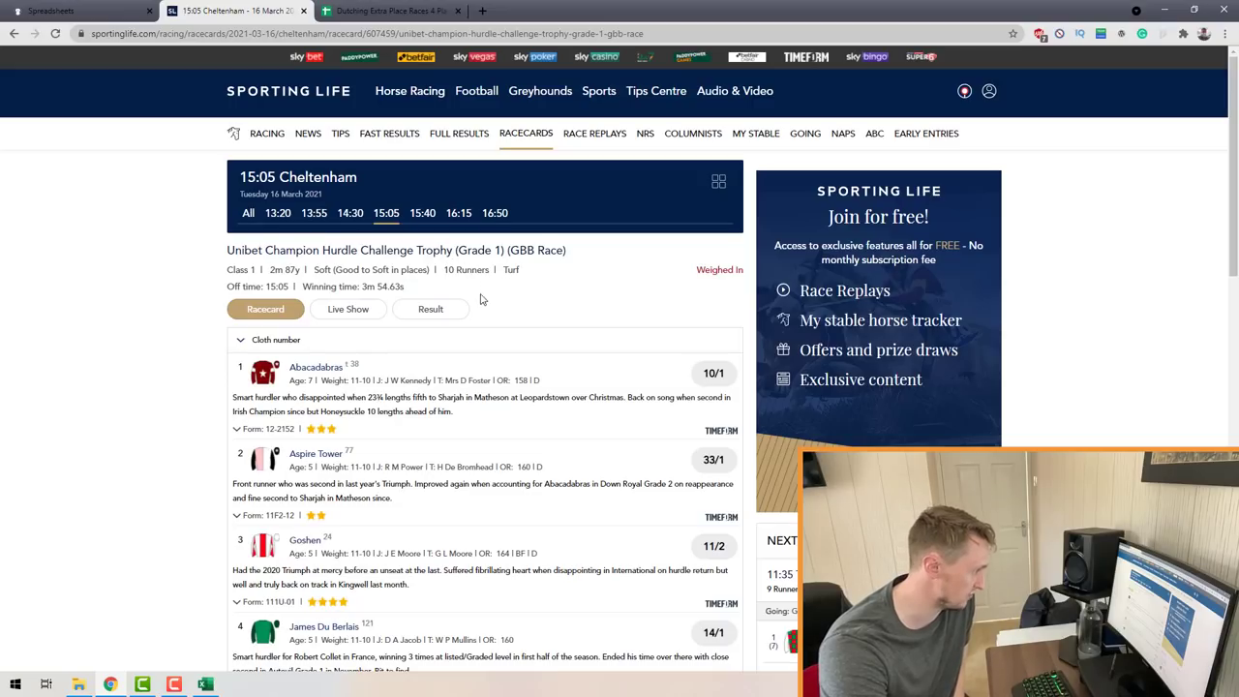
pyautogui.click(425, 311)
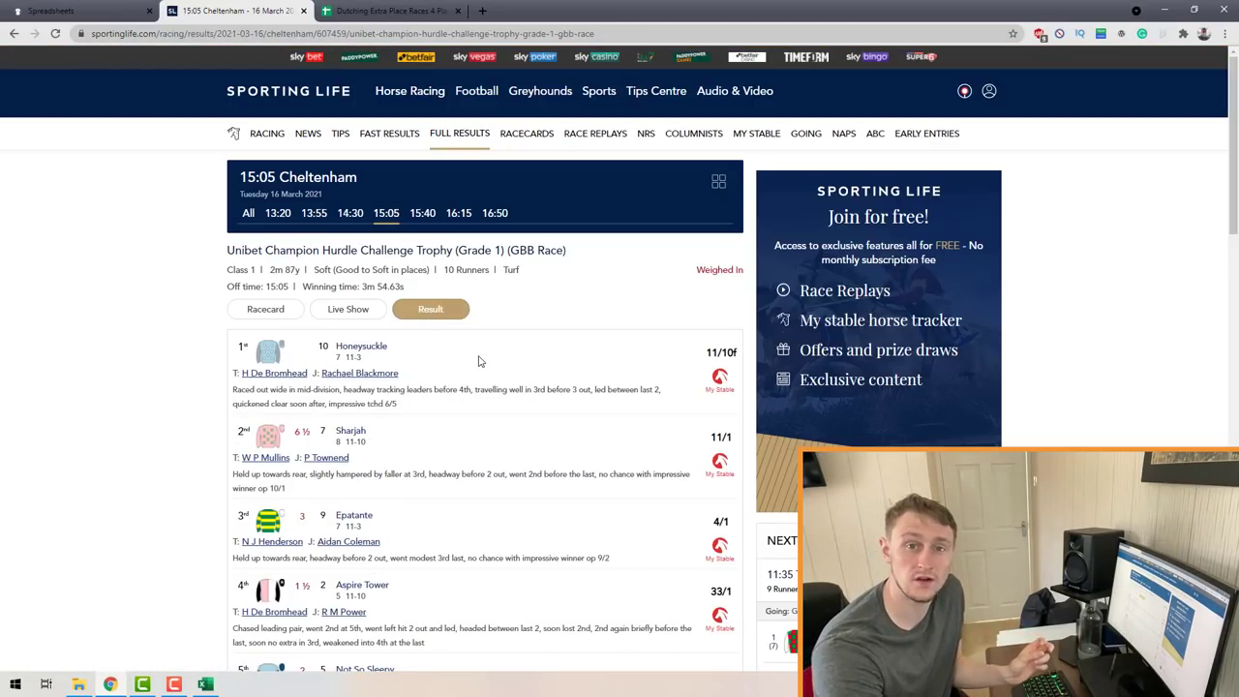
# Examine the finishing order of all the runners in the 15:05 Cheltenham race, focusing on the winning horse.
pyautogui.scroll(-2, 477, 361)
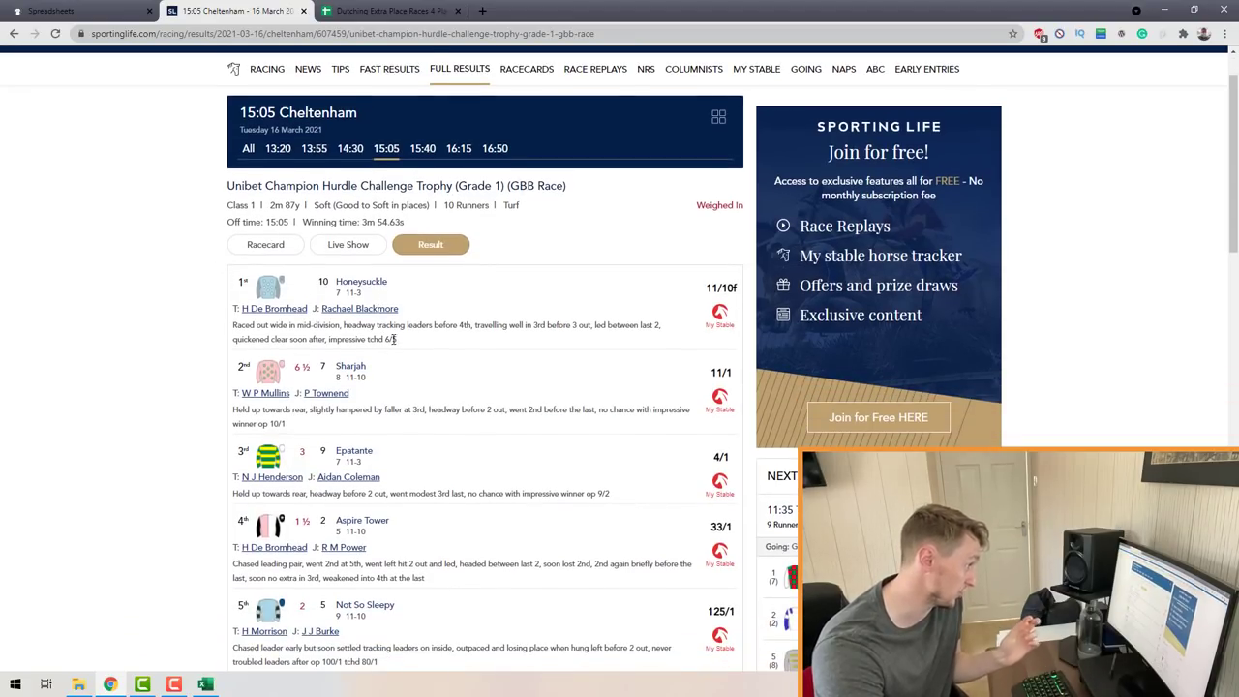
pyautogui.scroll(-2, 397, 354)
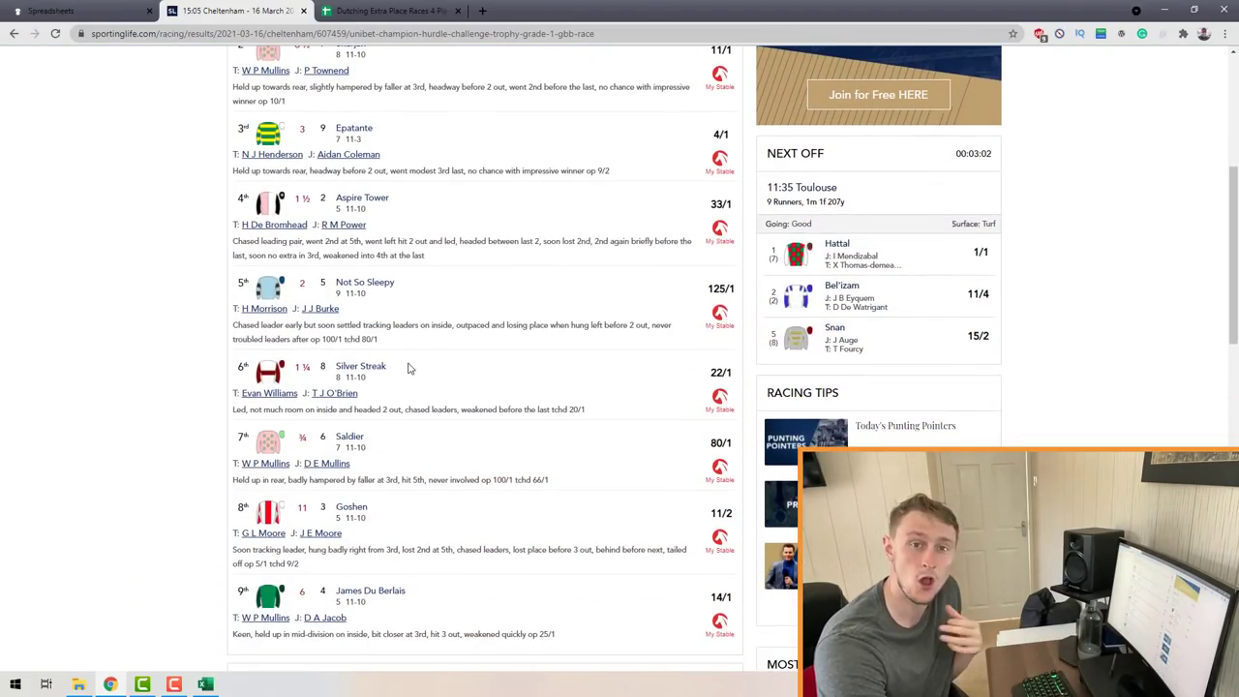
pyautogui.scroll(-2, 408, 368)
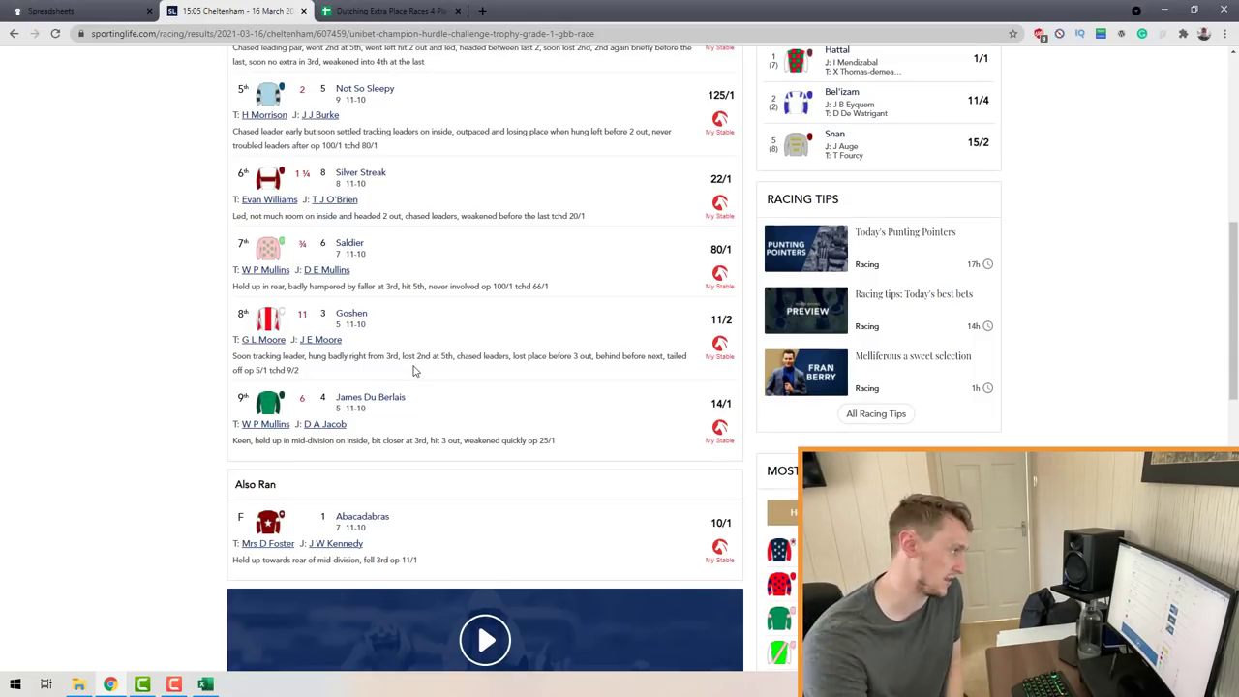
pyautogui.scroll(2, 364, 342)
pyautogui.scroll(-10, 559, 262)
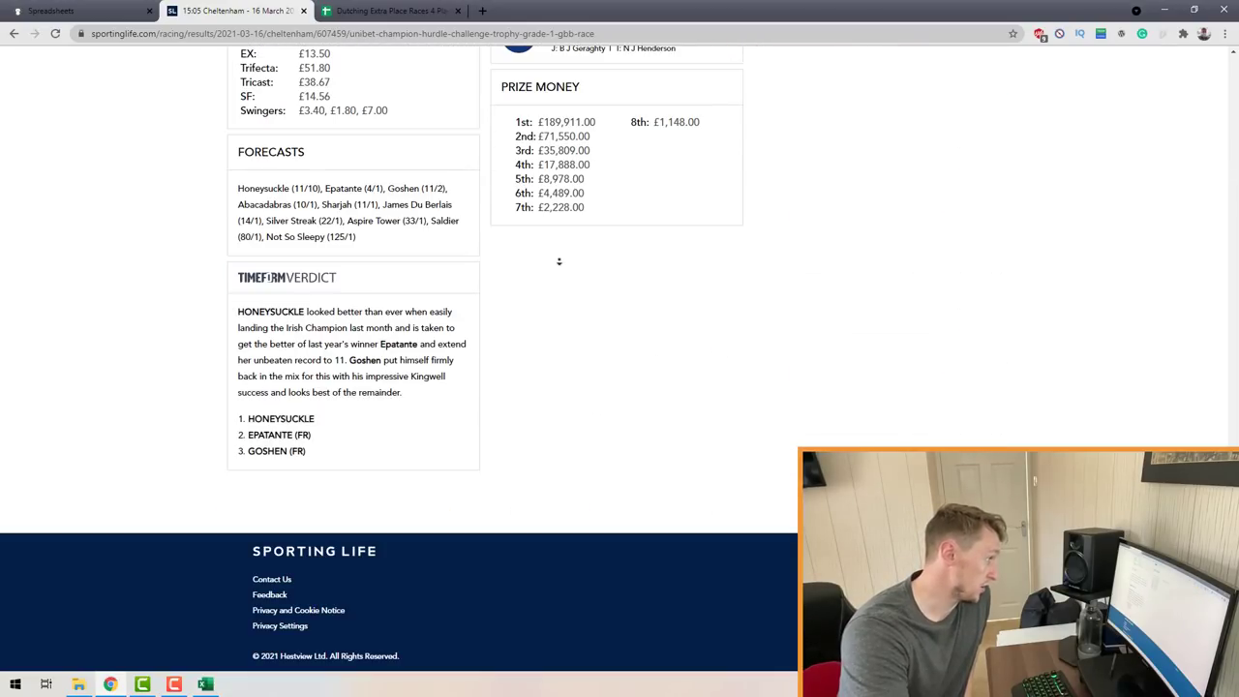
pyautogui.scroll(15, 612, 336)
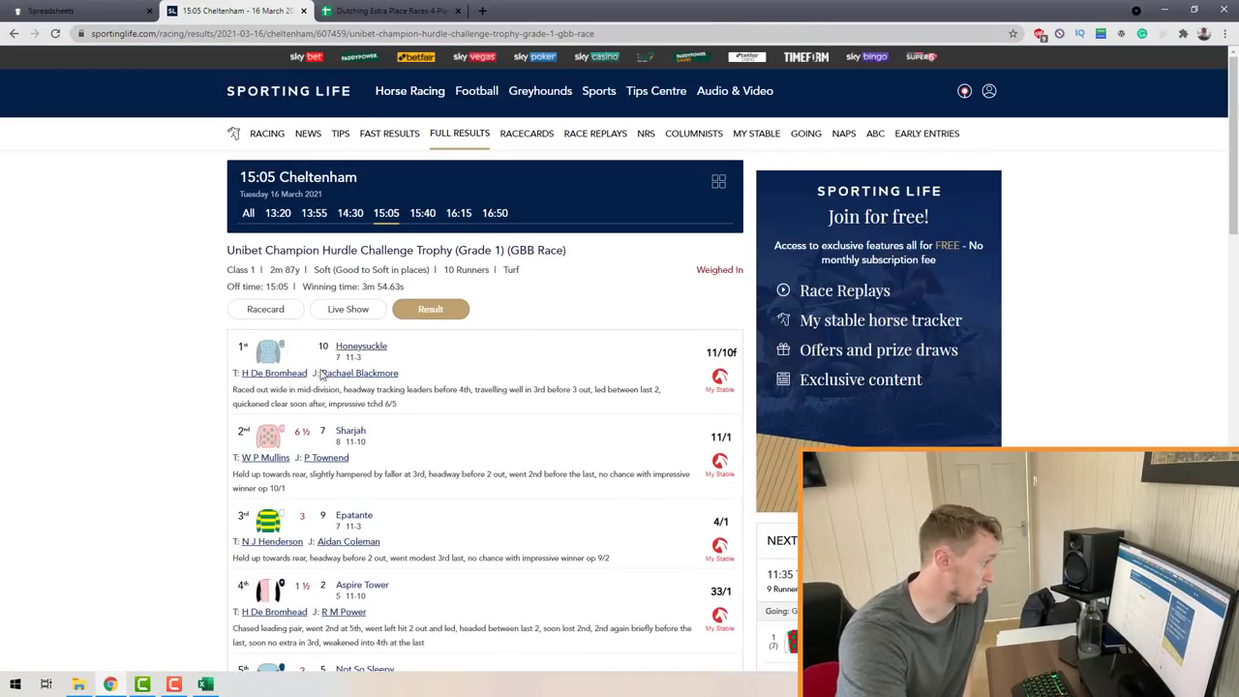
pyautogui.moveTo(390, 360); pyautogui.dragTo(242, 351)
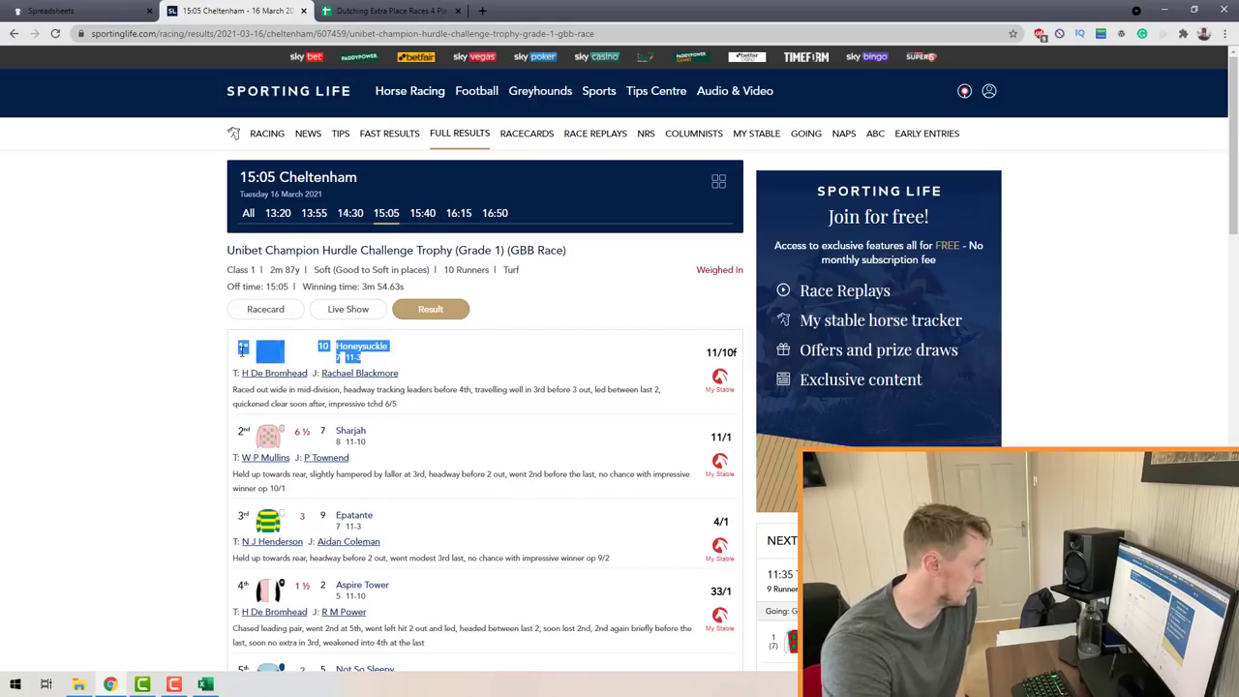
pyautogui.click(422, 357)
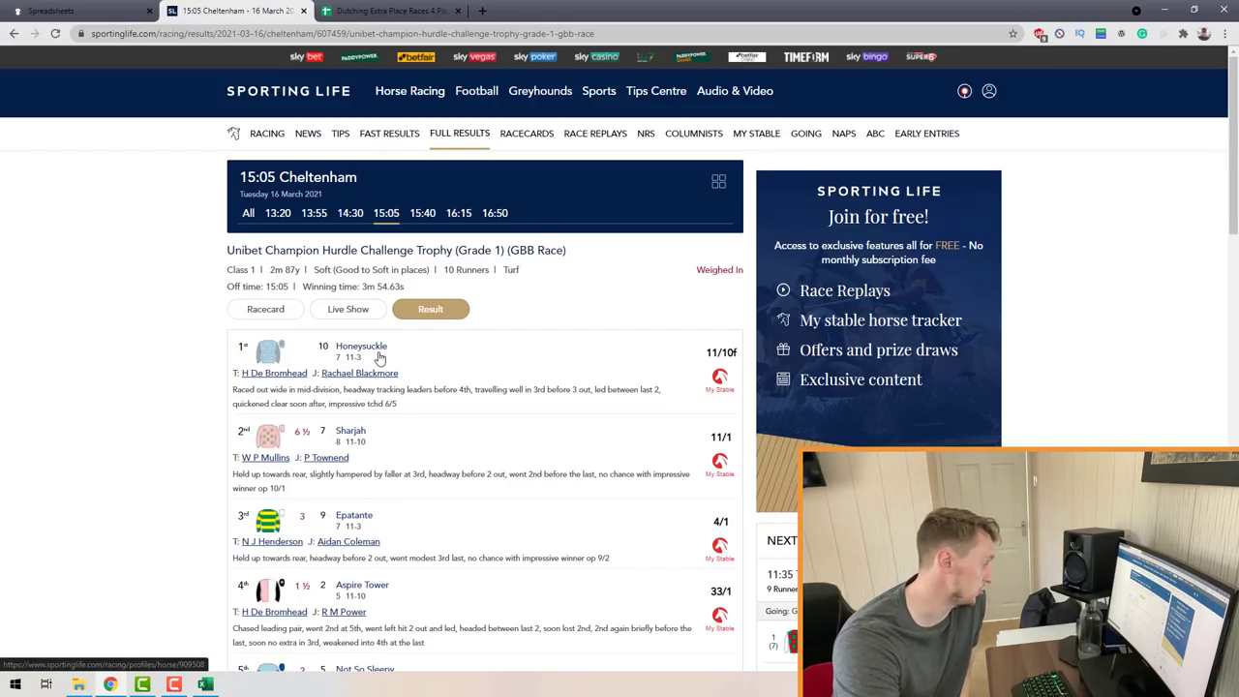
# Switch to the Cheltenham 1505 workbook and enter the sum of M8:N8 as Honeysuckle's actual return in P8.
pyautogui.click(205, 685)
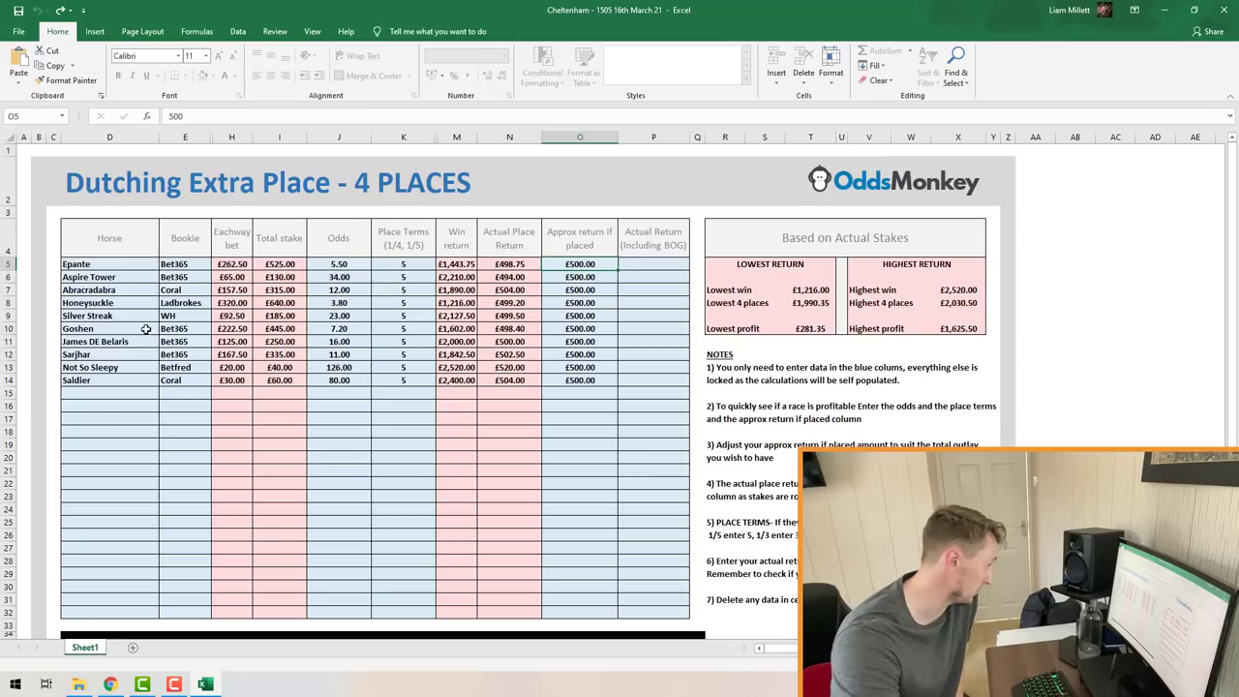
pyautogui.click(92, 303)
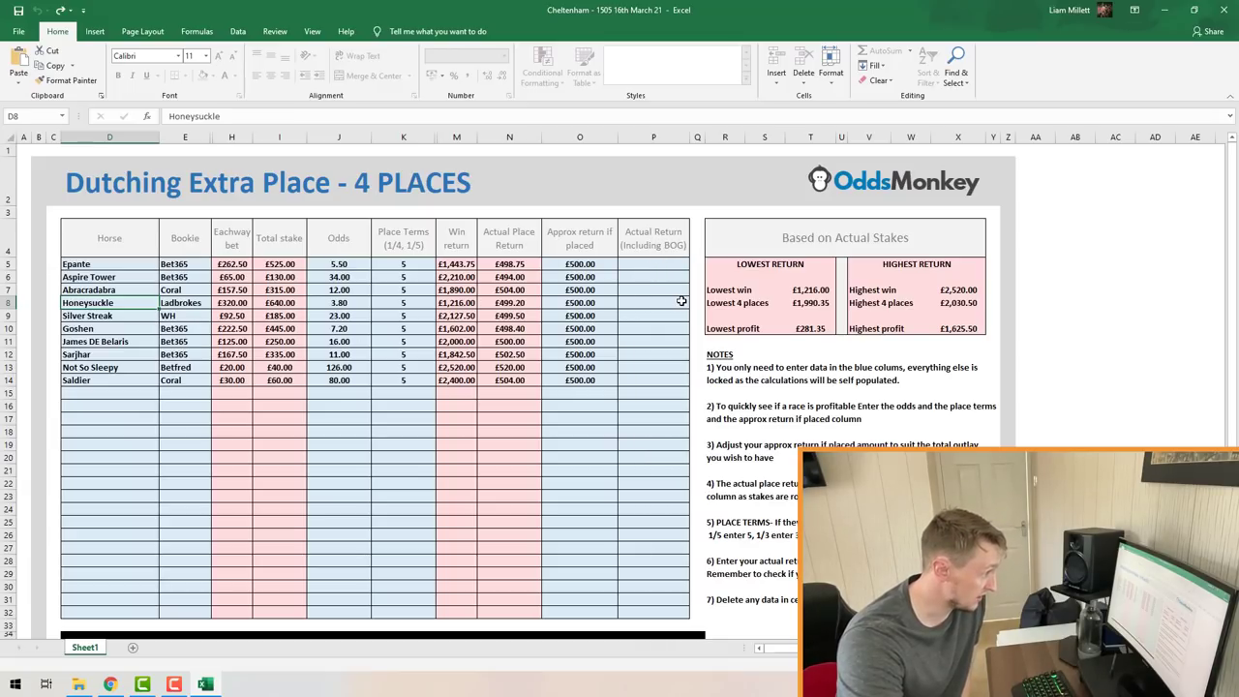
pyautogui.click(681, 302)
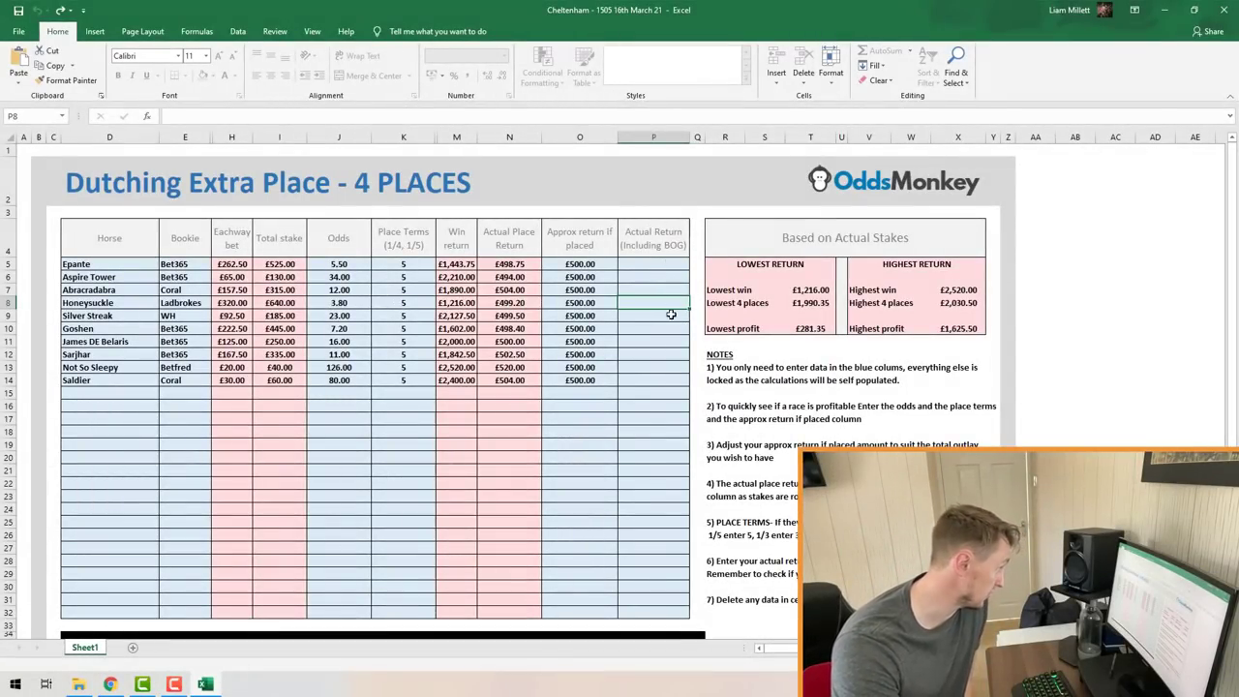
pyautogui.write('=')
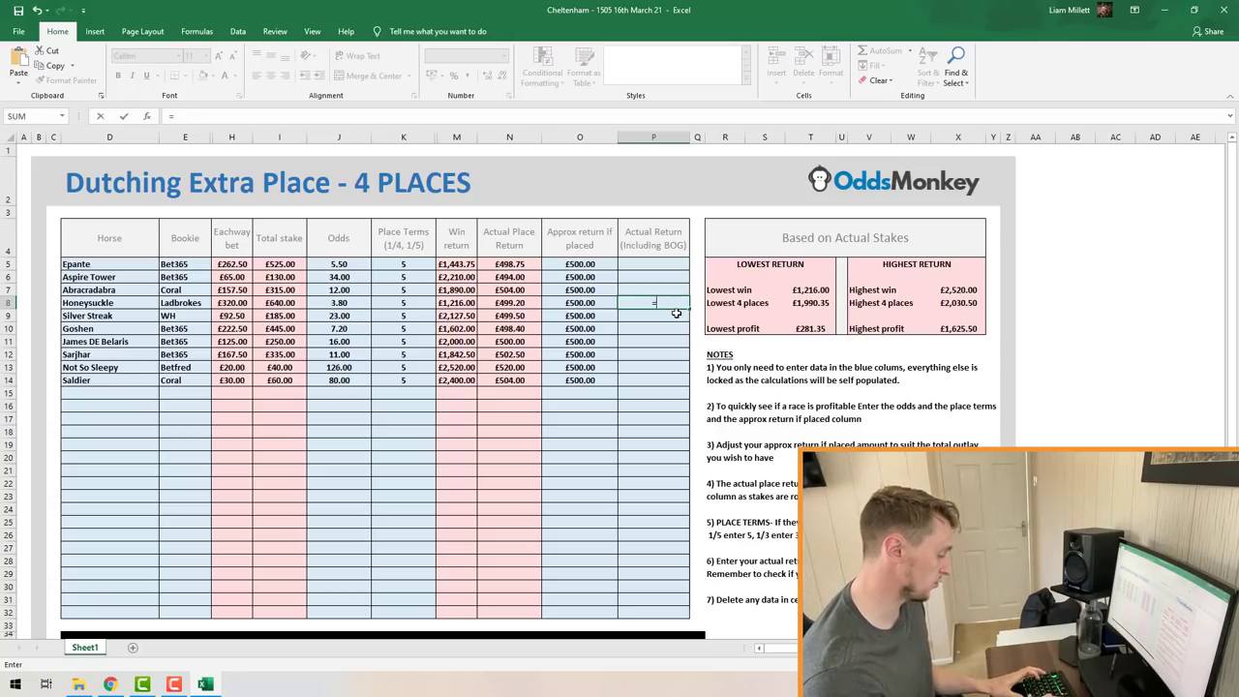
pyautogui.write('sum(')
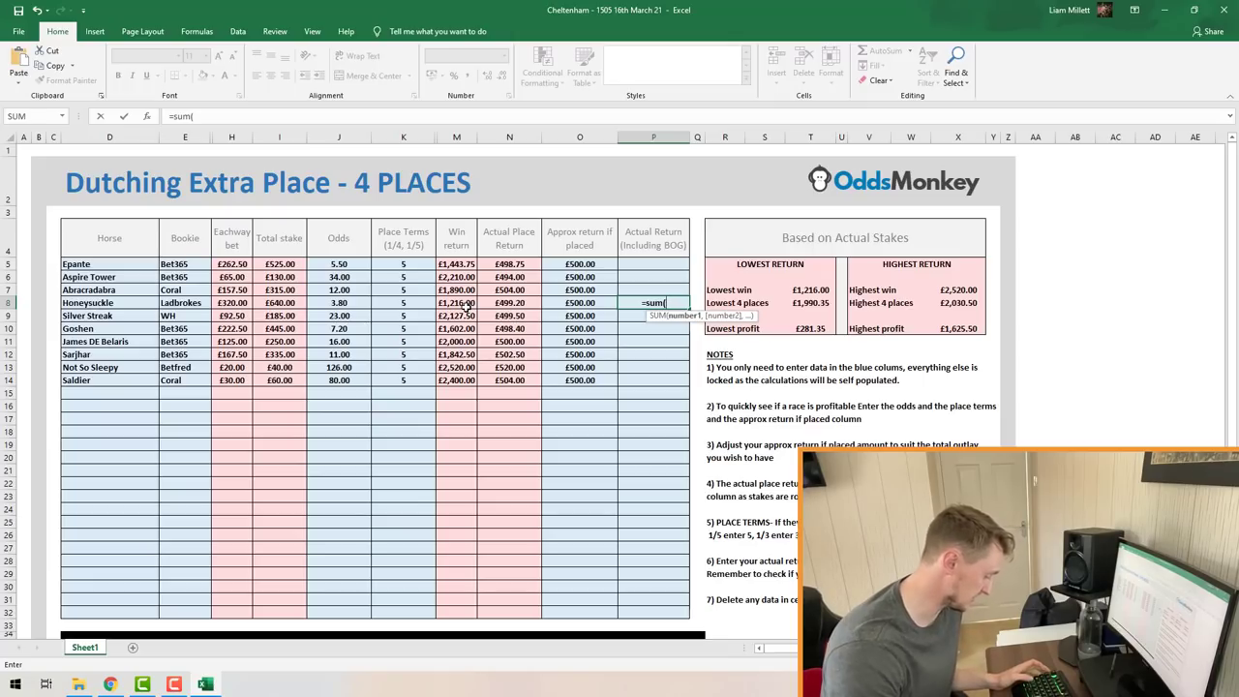
pyautogui.write('m8')
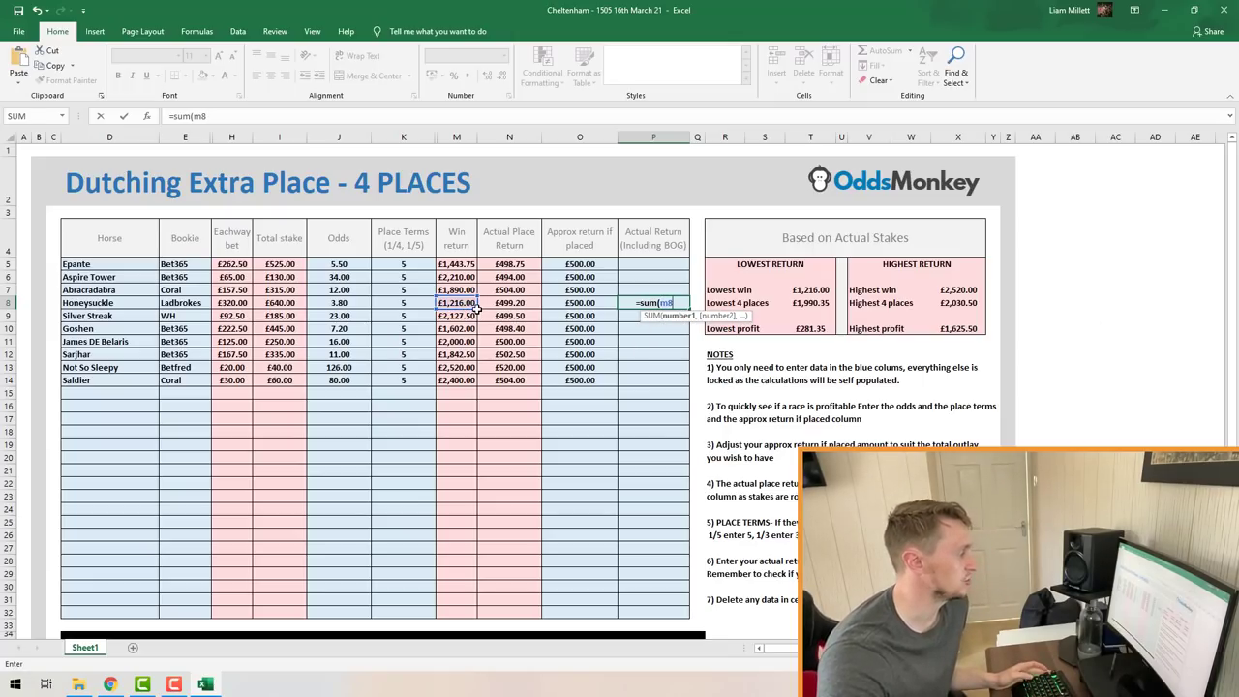
pyautogui.moveTo(476, 308); pyautogui.dragTo(528, 303)
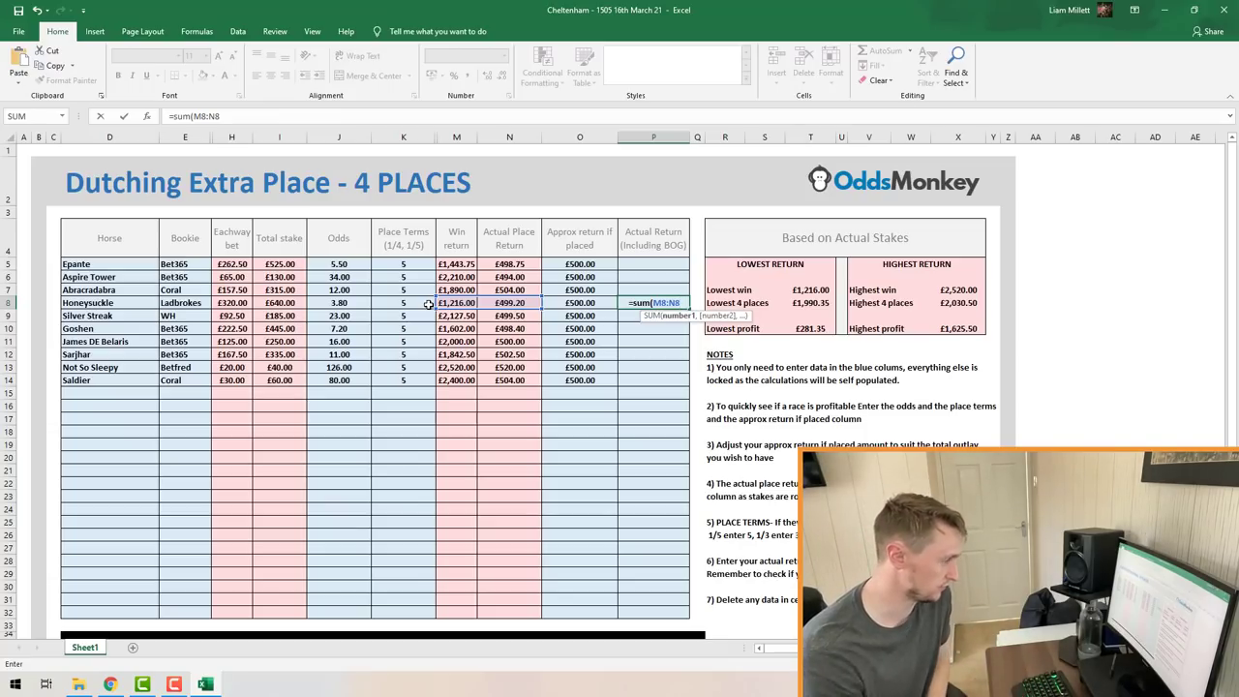
pyautogui.press('Return')
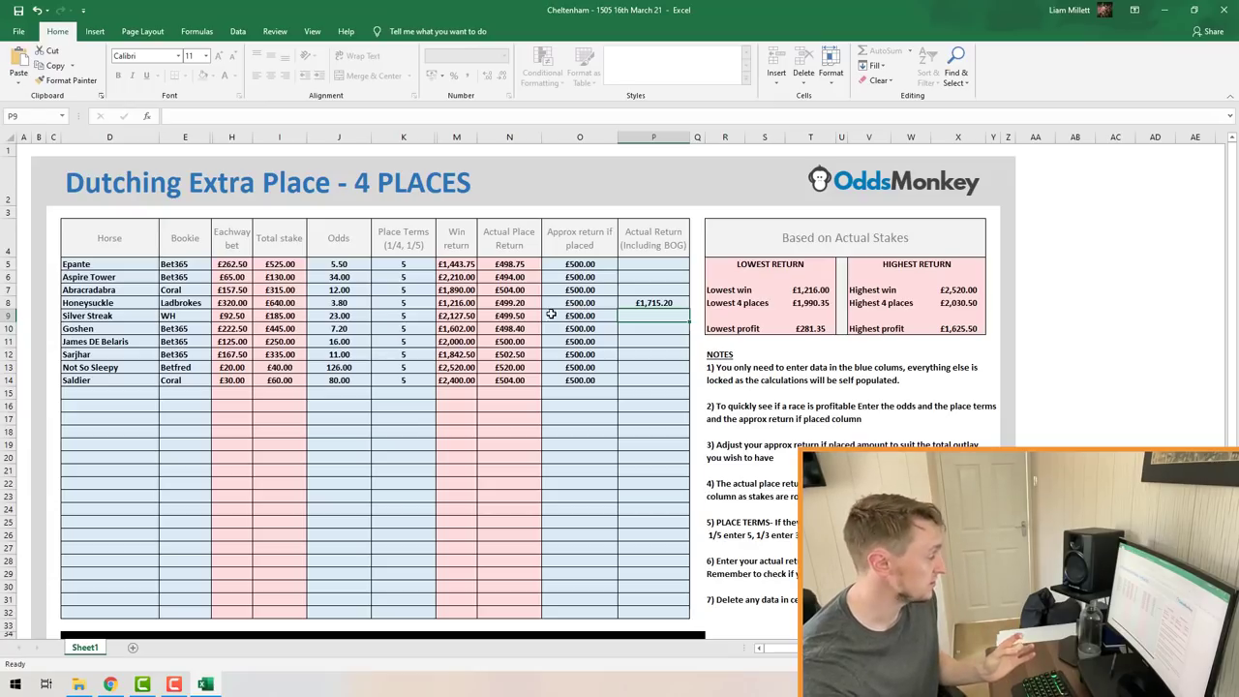
# Check the second-placed horse in the Sporting Life result, then enter the sum of N12 as Sarjhar's actual return in P12.
pyautogui.click(1167, 10)
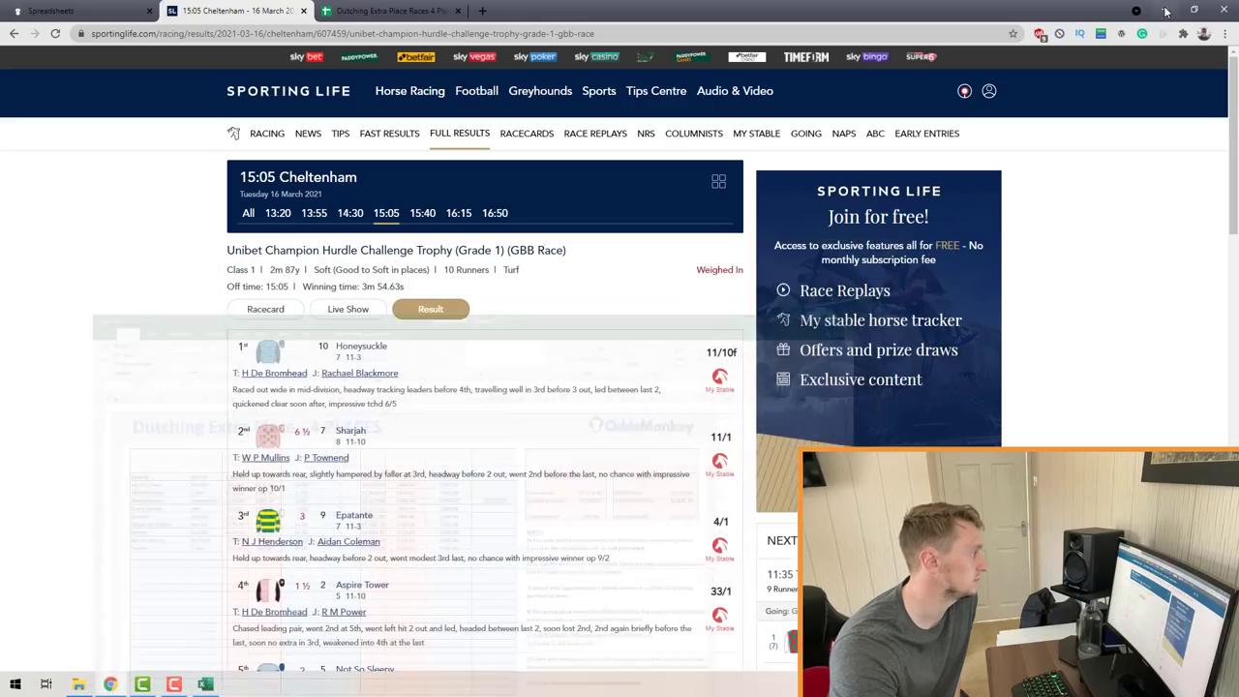
pyautogui.scroll(-1, 447, 349)
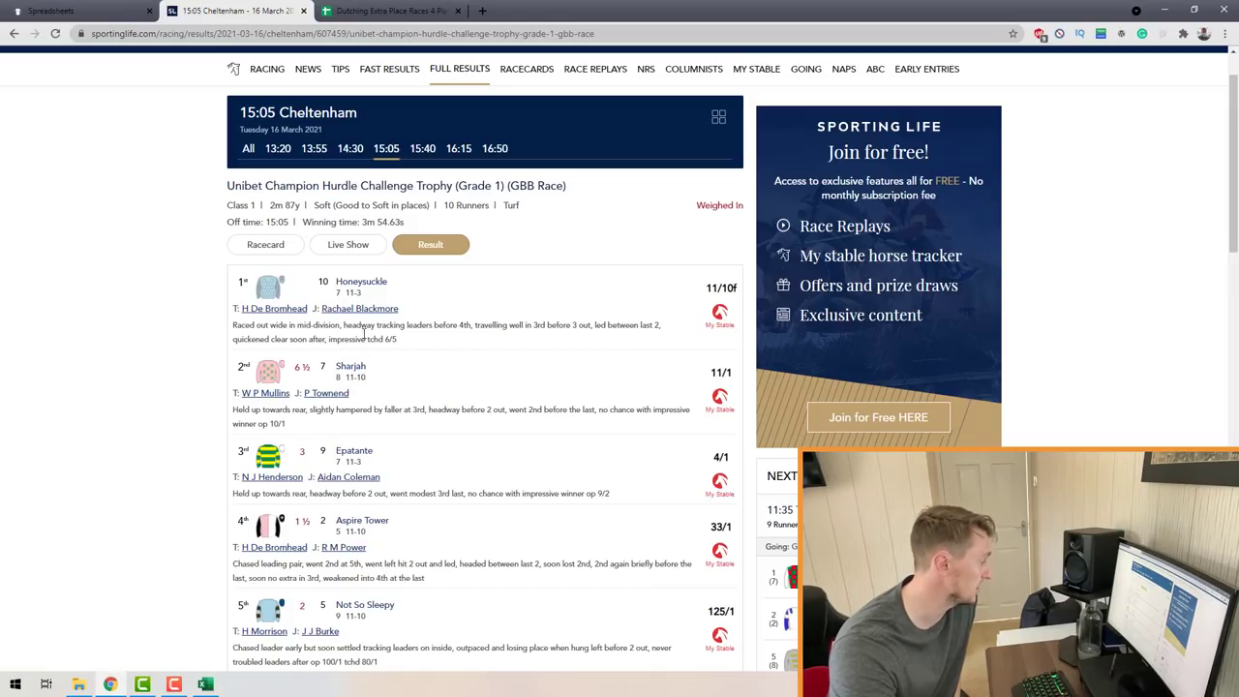
pyautogui.click(205, 685)
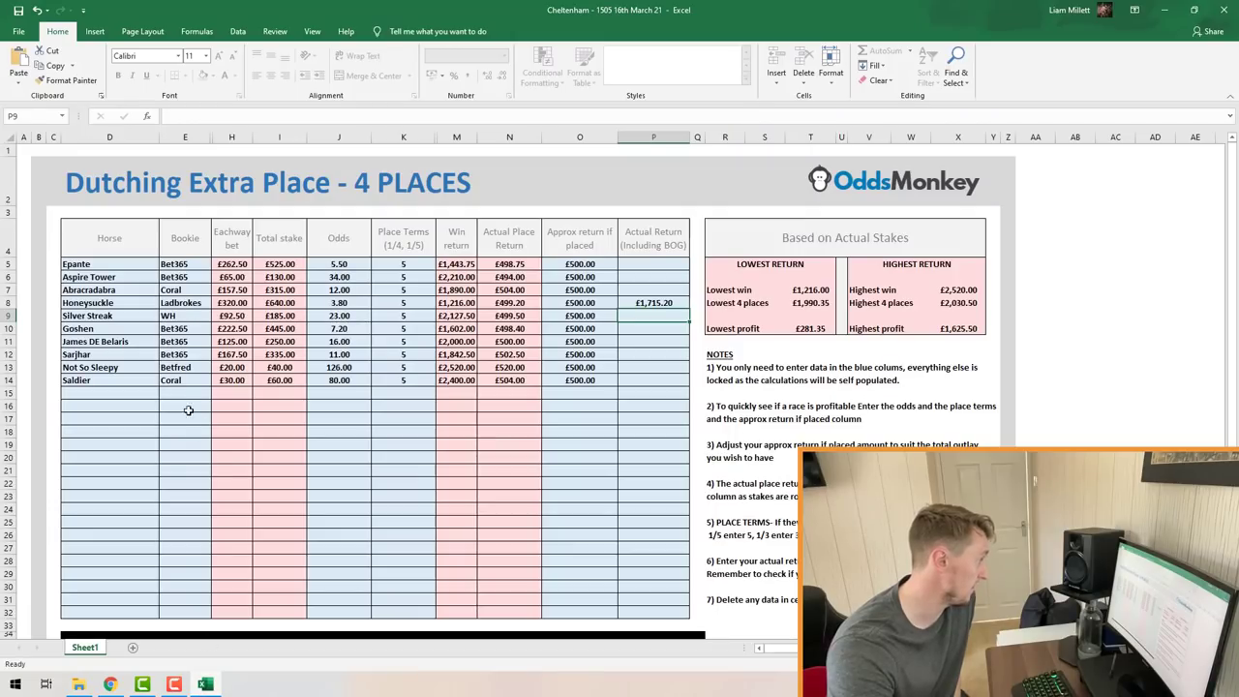
pyautogui.click(87, 355)
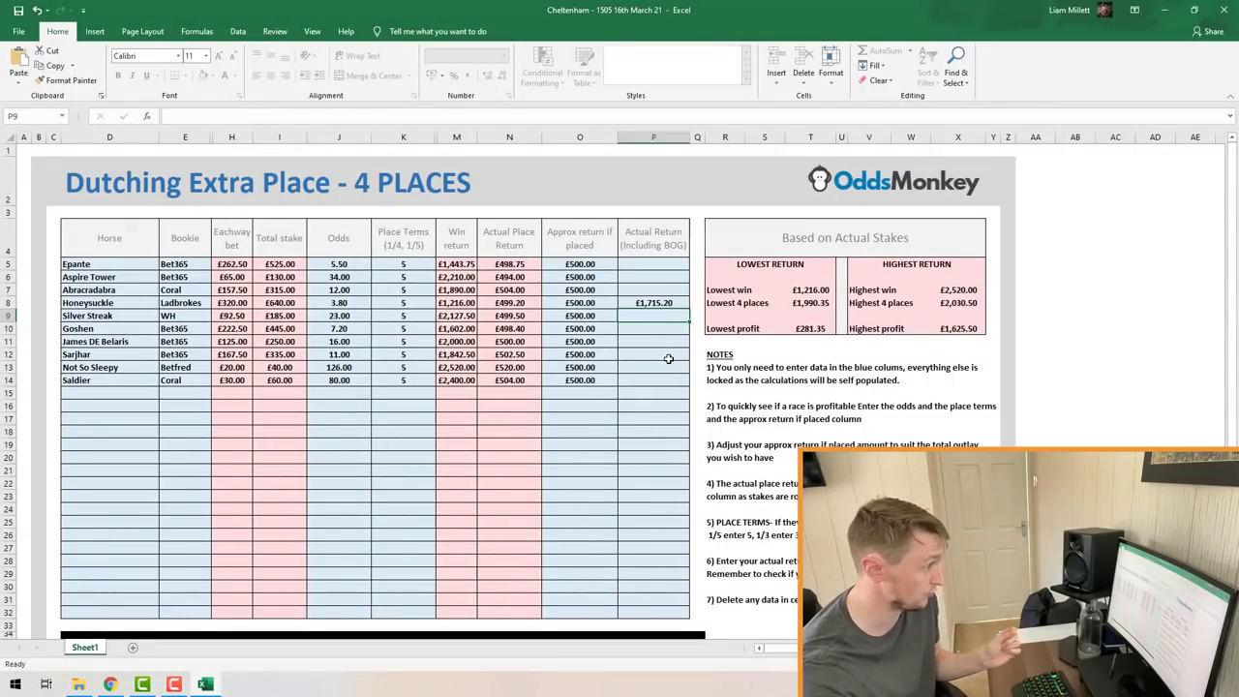
pyautogui.click(668, 360)
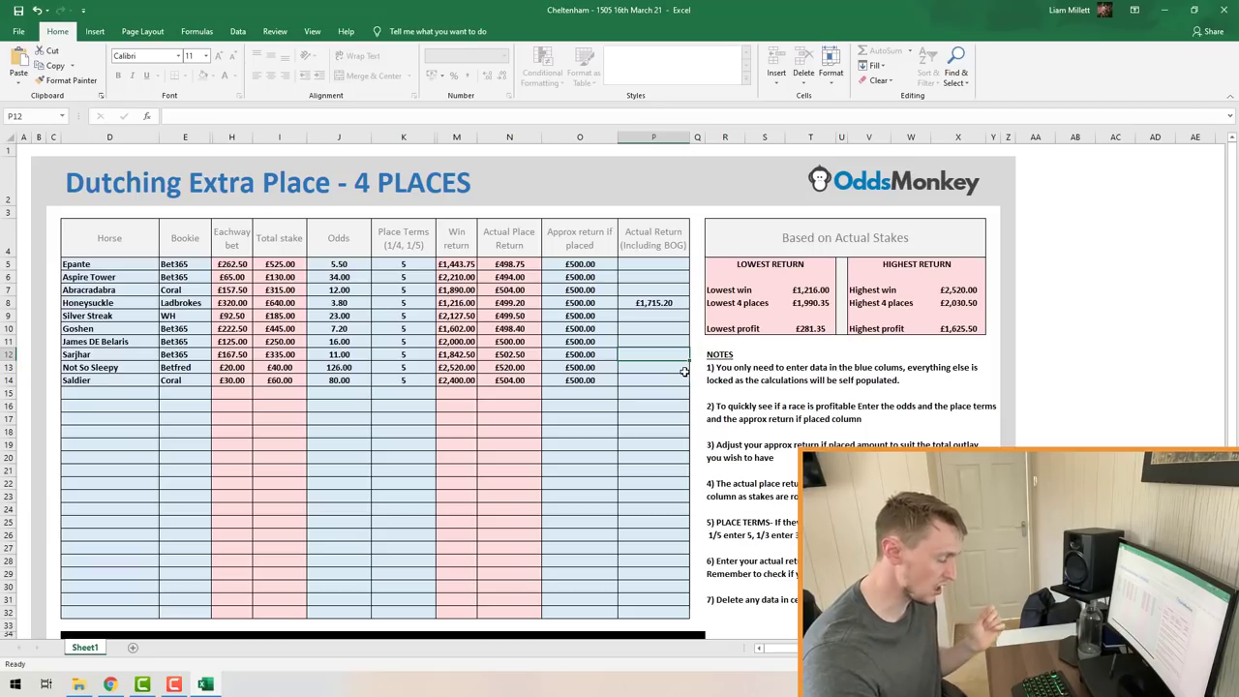
pyautogui.write('=sum(')
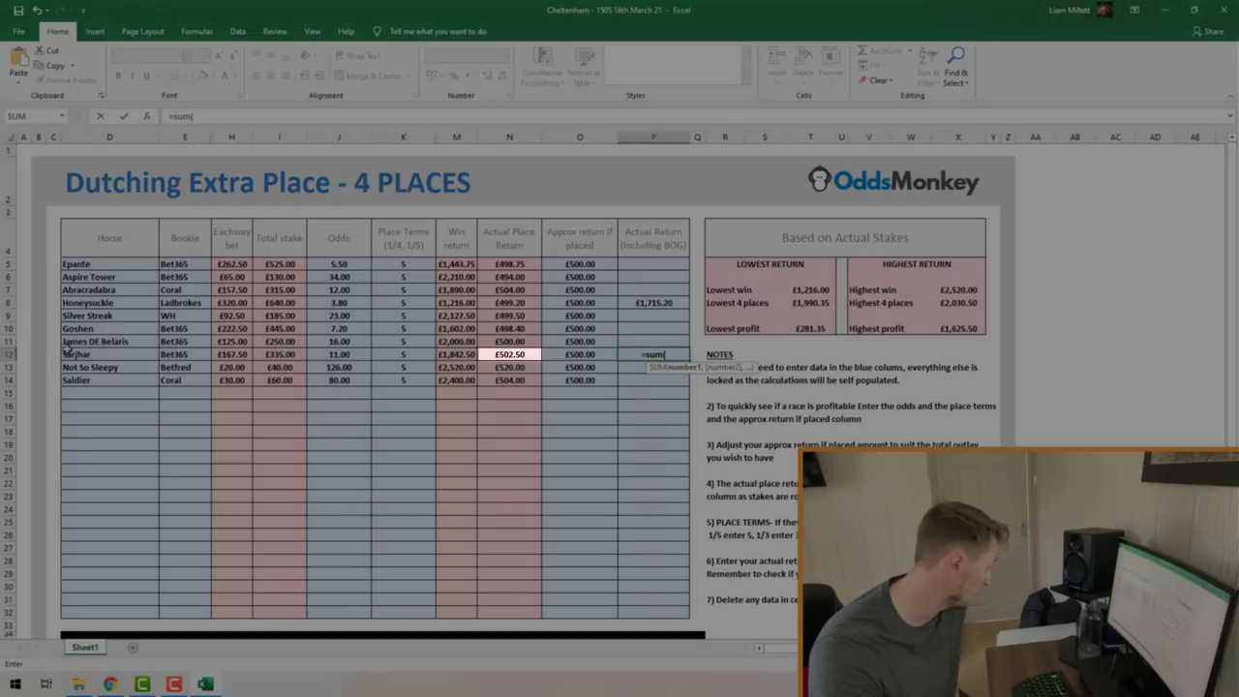
pyautogui.write('n12')
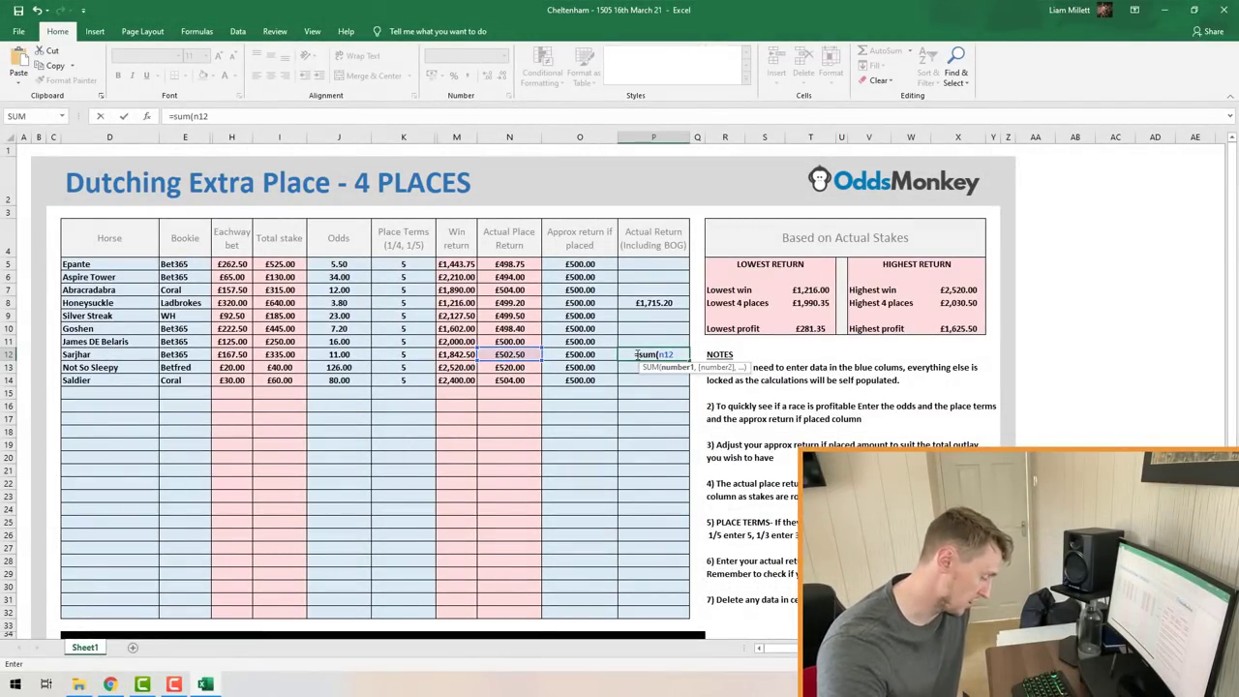
pyautogui.press('Return')
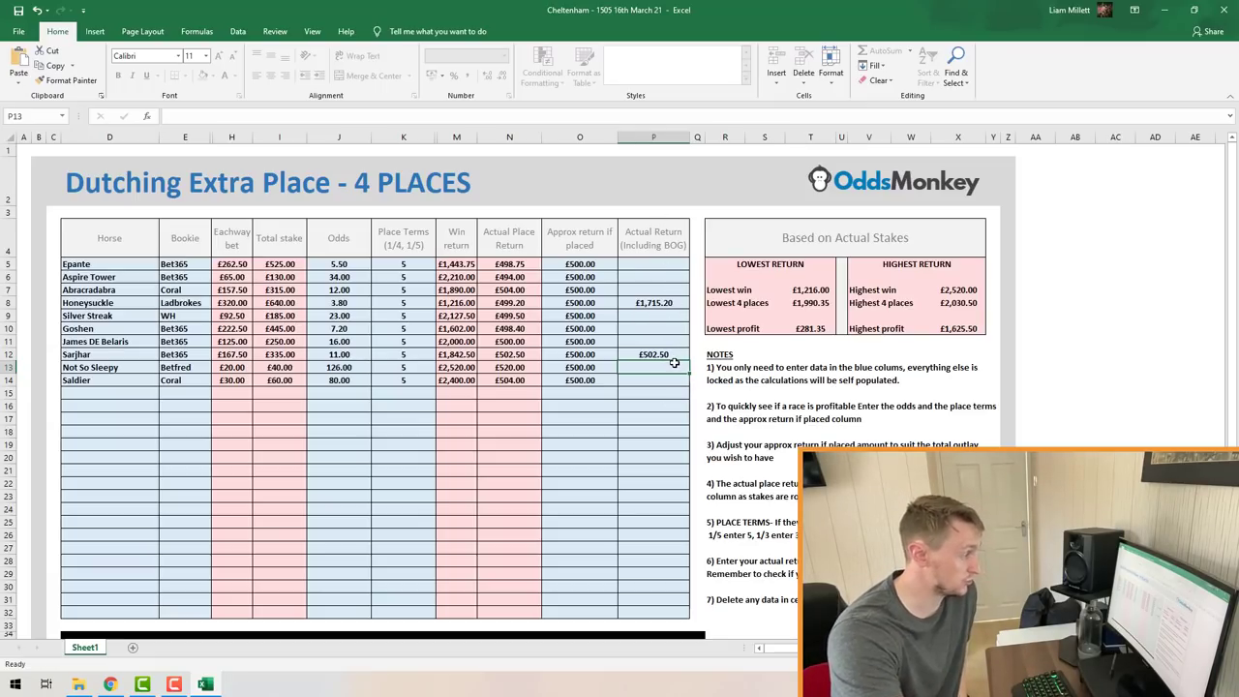
# Close the Cheltenham 1505 workbook without saving, and review the actual returns, total return, actual profit and Not So Sleepy's odds in the RACE RESULTS workbook.
pyautogui.click(1226, 10)
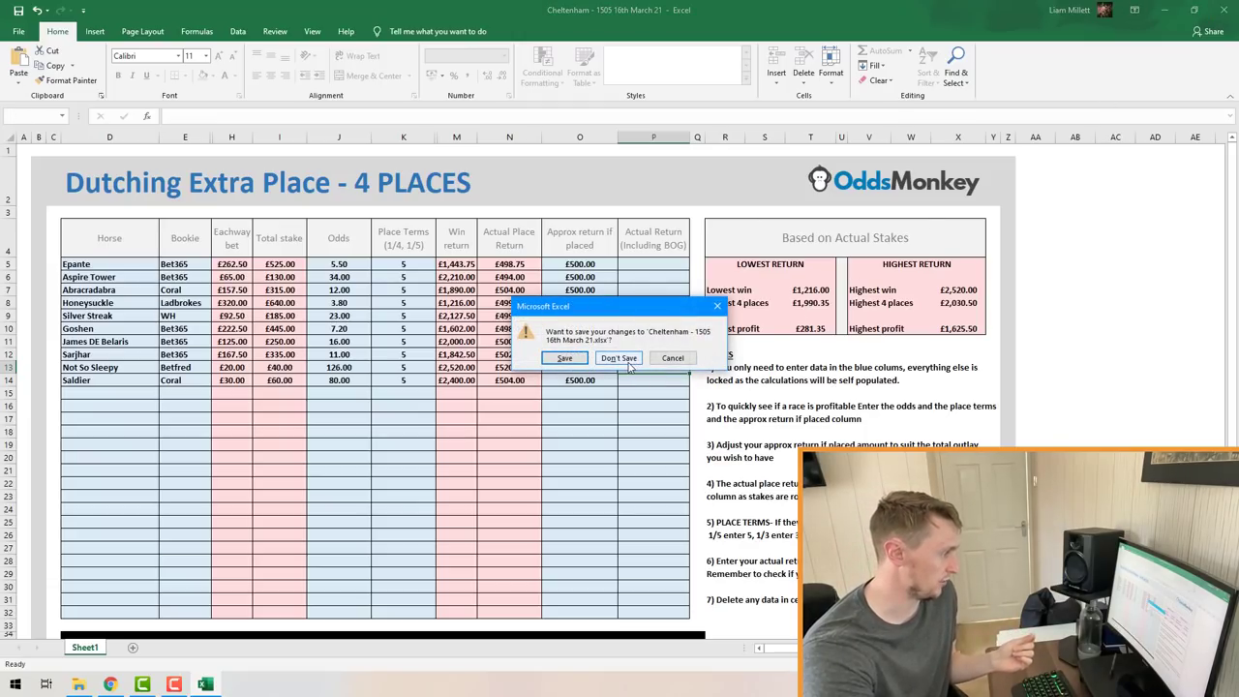
pyautogui.click(619, 359)
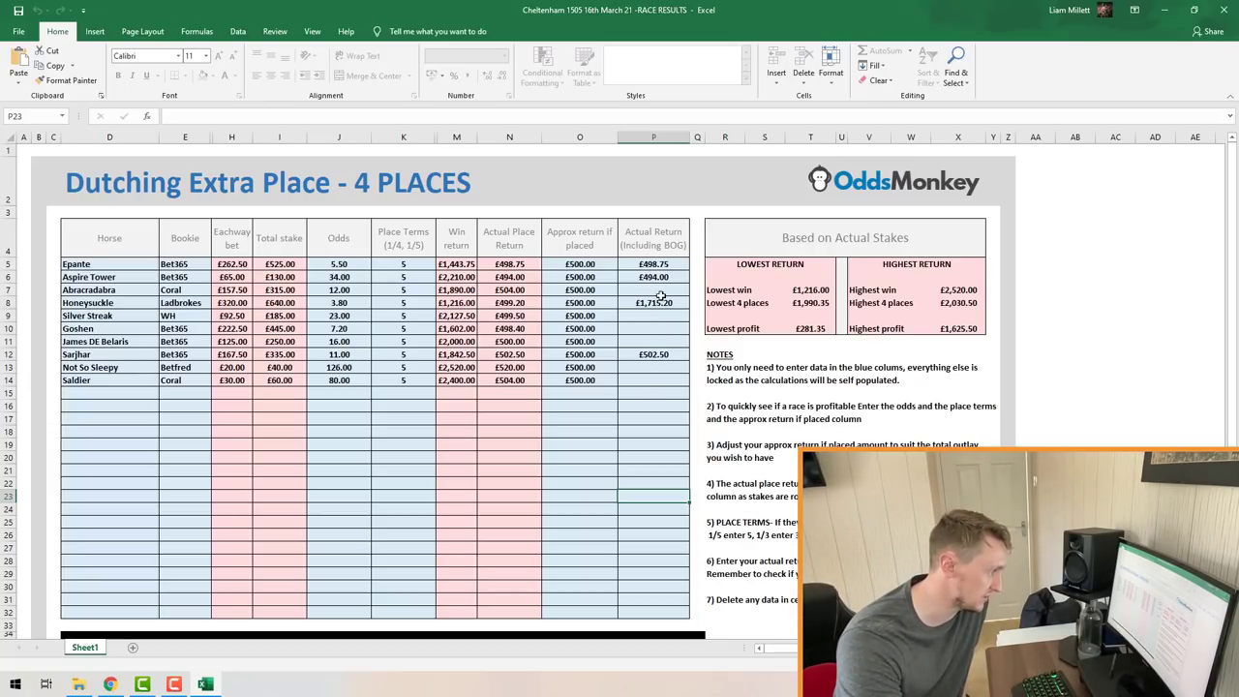
pyautogui.scroll(-4, 666, 297)
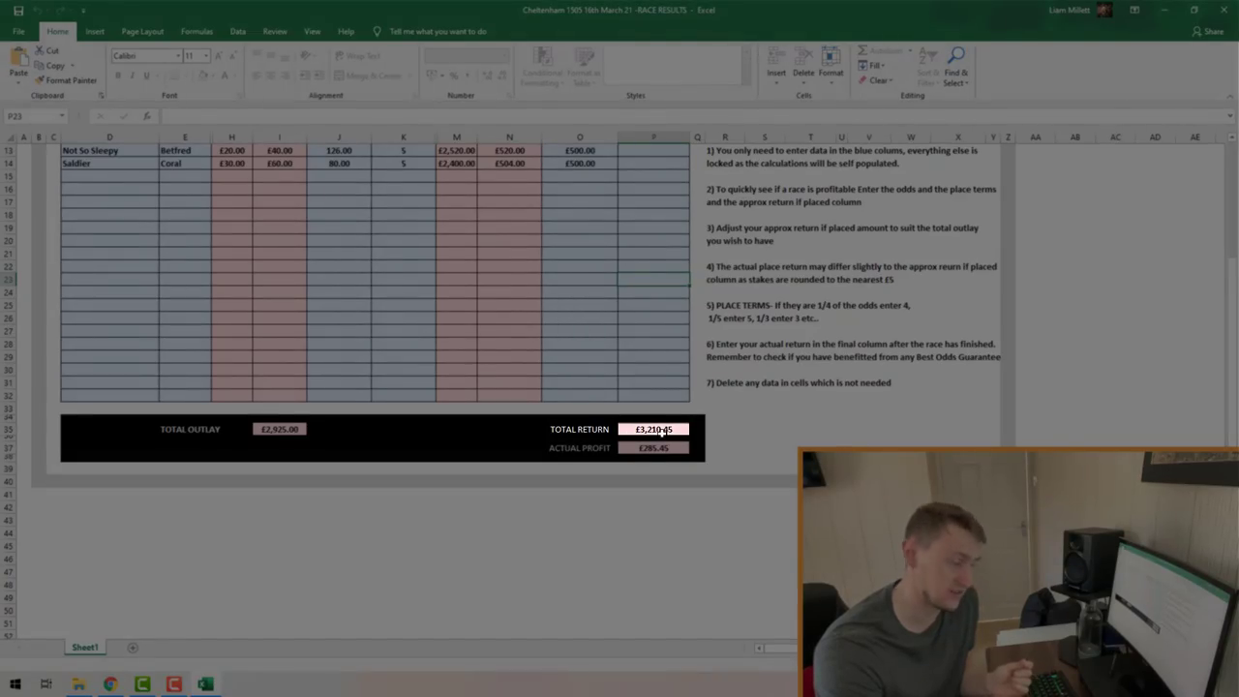
pyautogui.scroll(4, 662, 428)
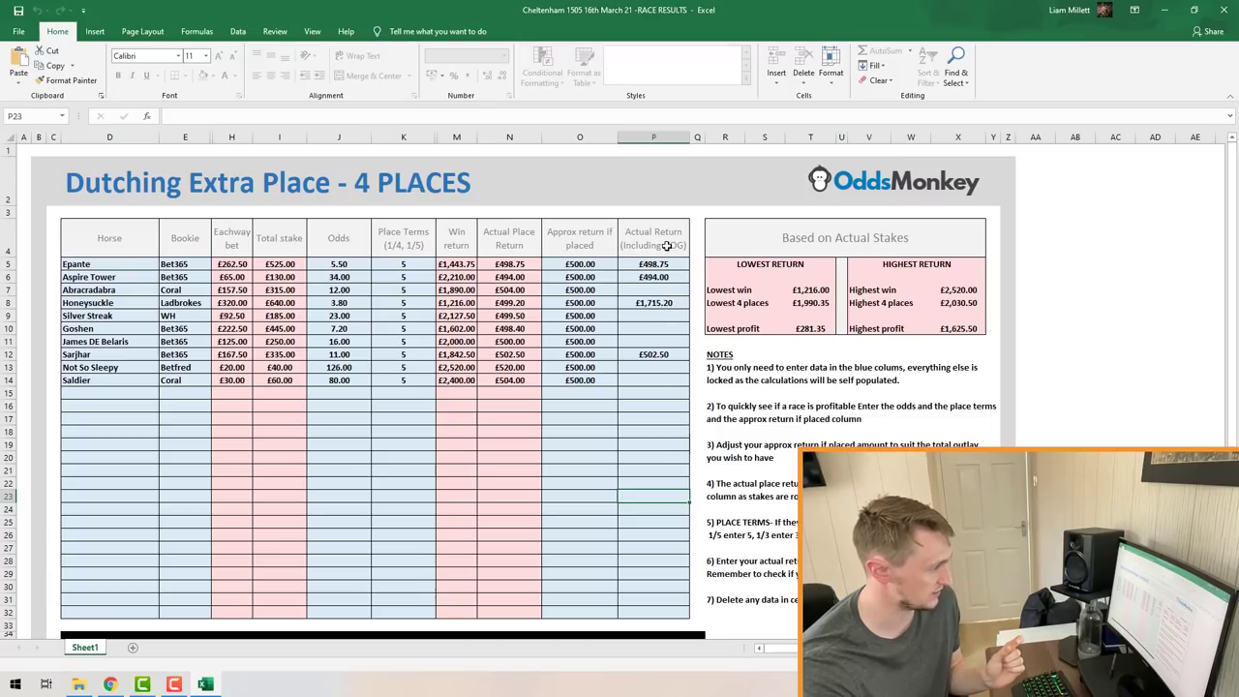
pyautogui.scroll(-2, 652, 388)
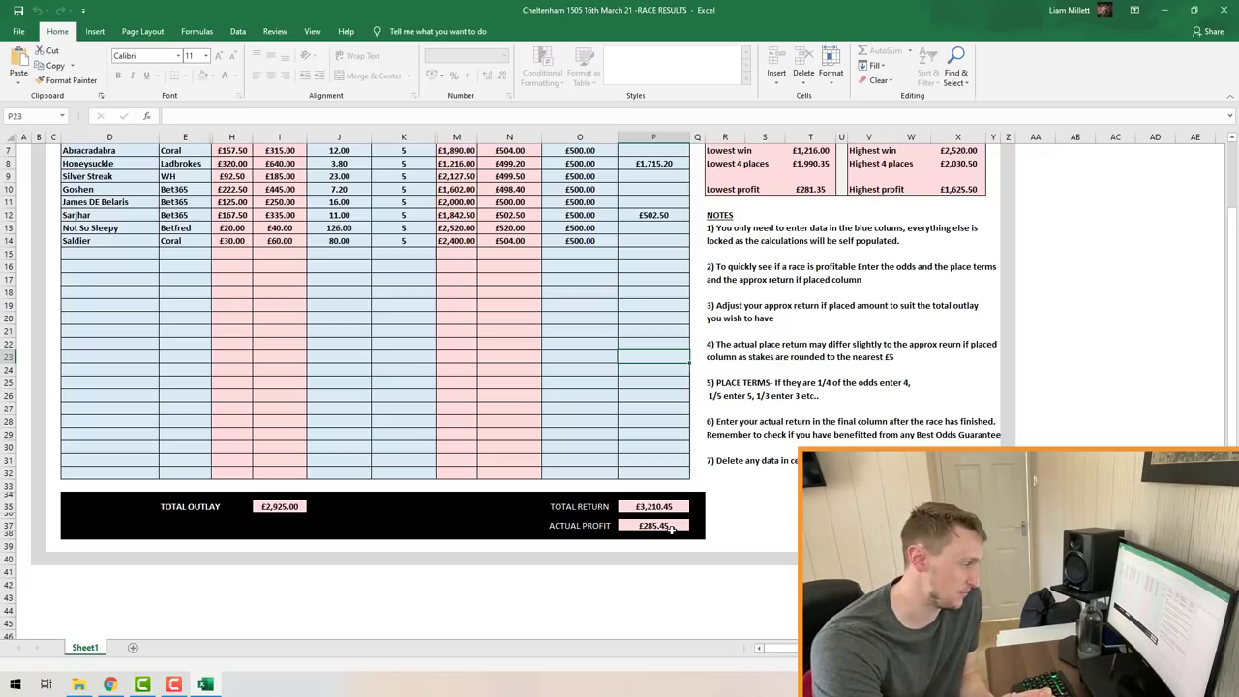
pyautogui.scroll(2, 697, 484)
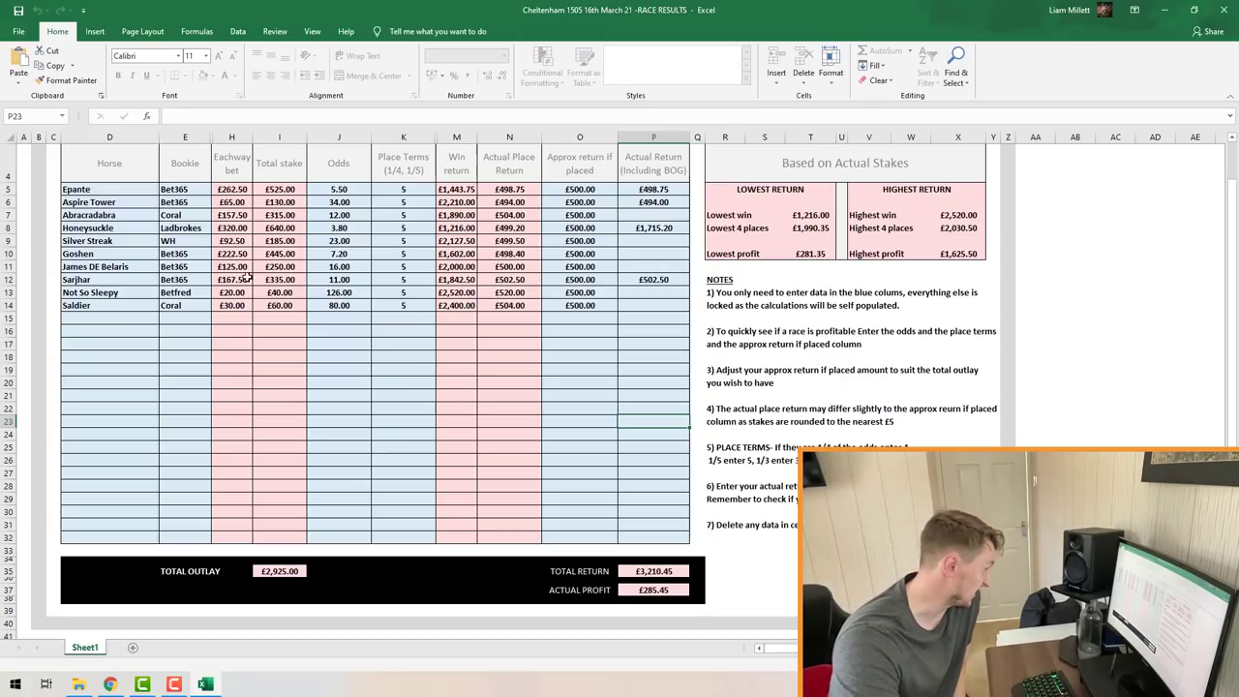
pyautogui.click(315, 293)
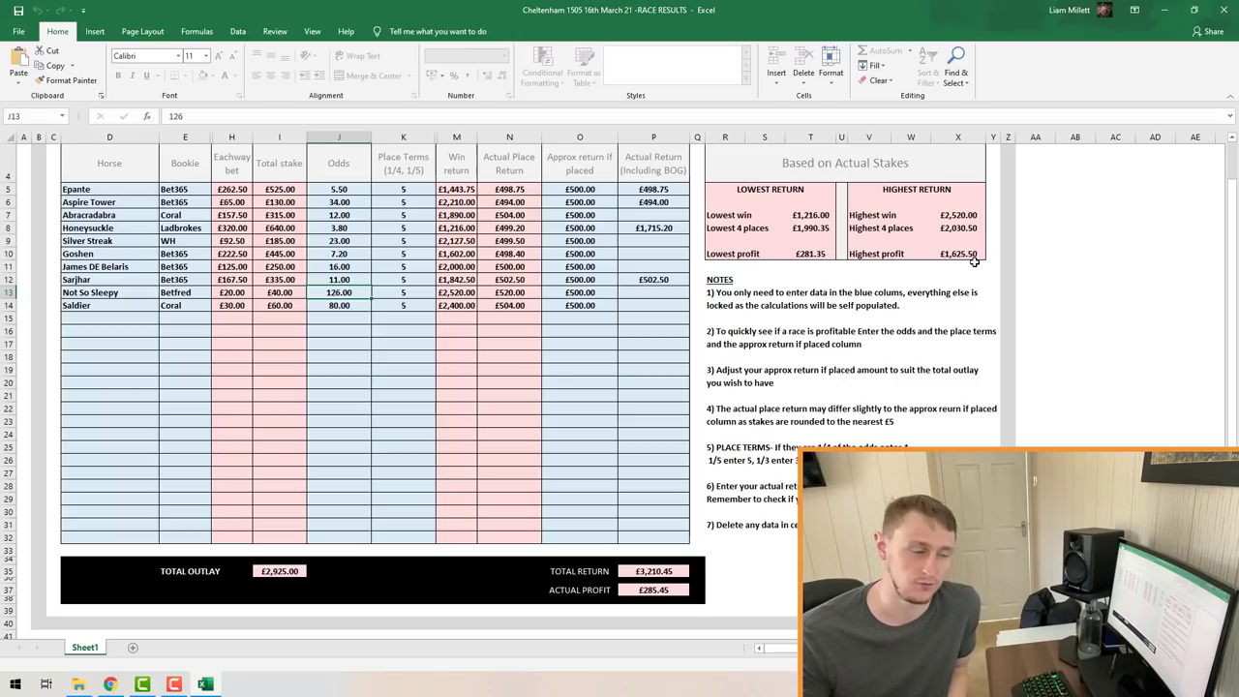
# Compare how the Win return column displays at different zoom levels, and inspect the full win return value for Epante.
pyautogui.scroll(1, 974, 261)
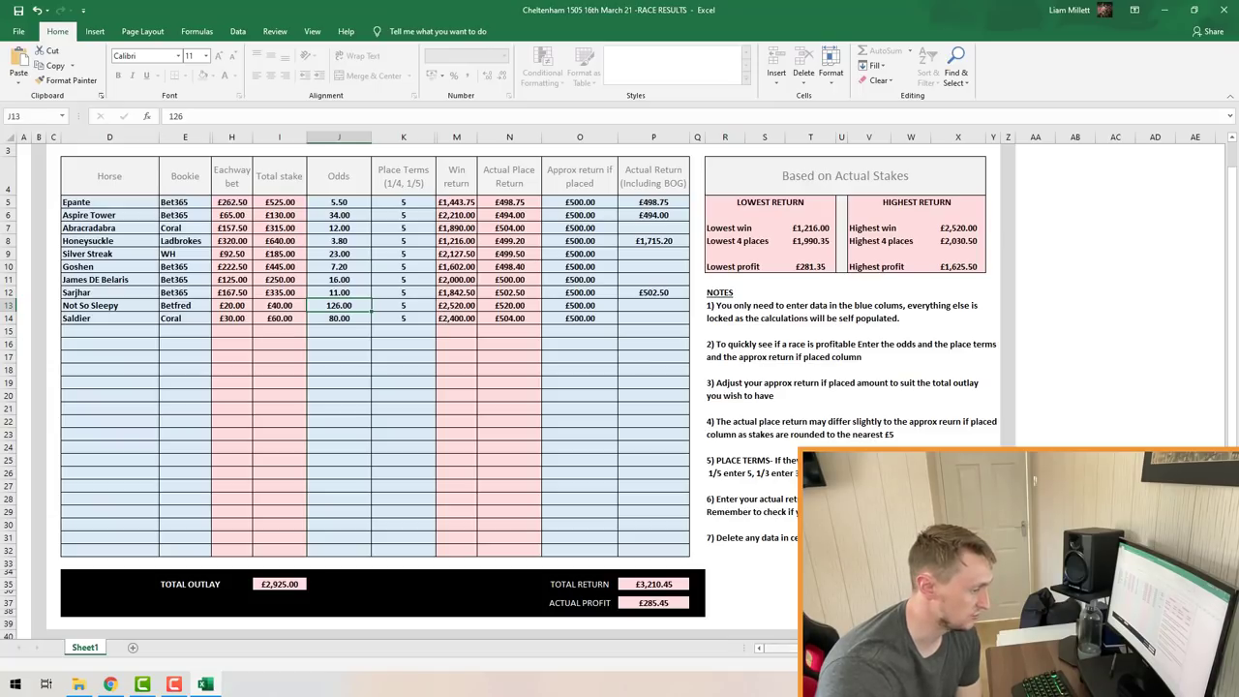
pyautogui.scroll(-2, 417, 252)
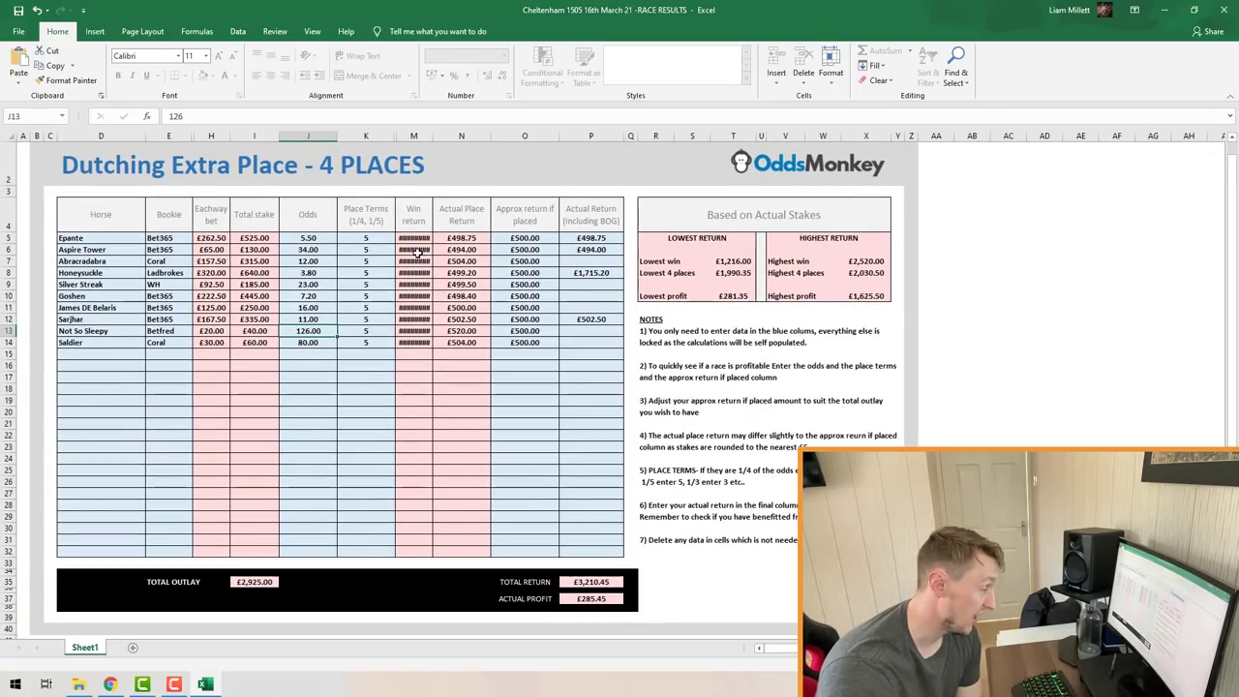
pyautogui.moveTo(410, 236)
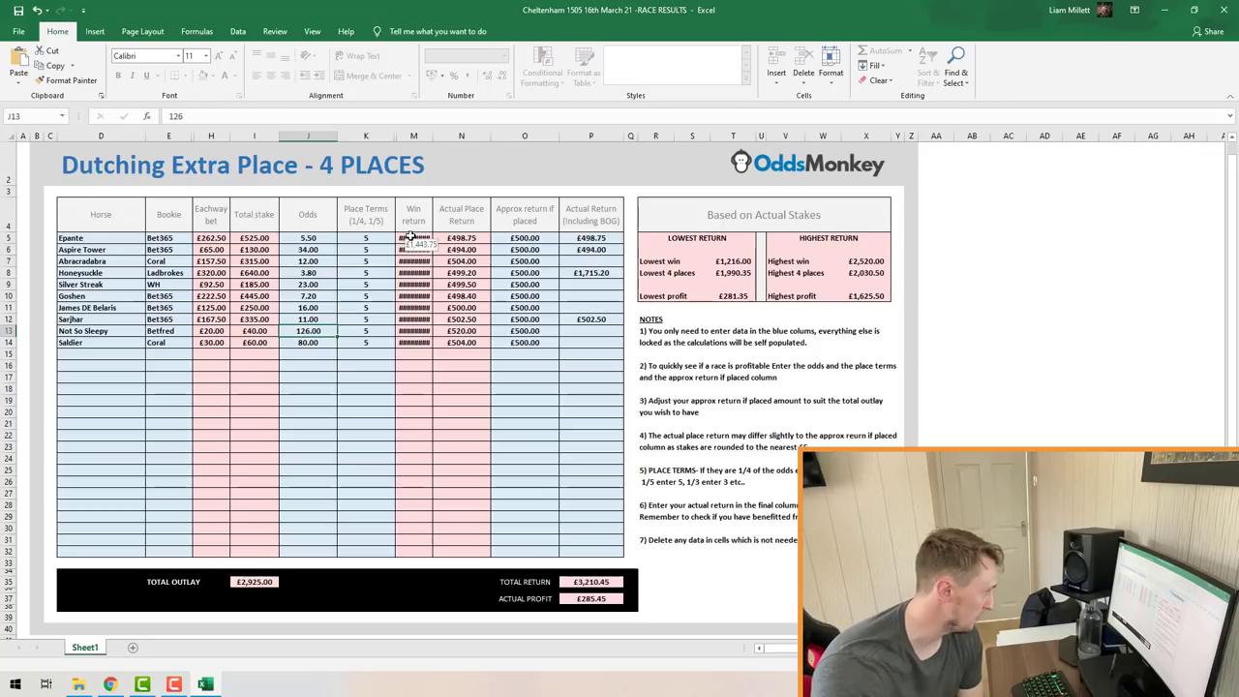
pyautogui.moveTo(410, 318)
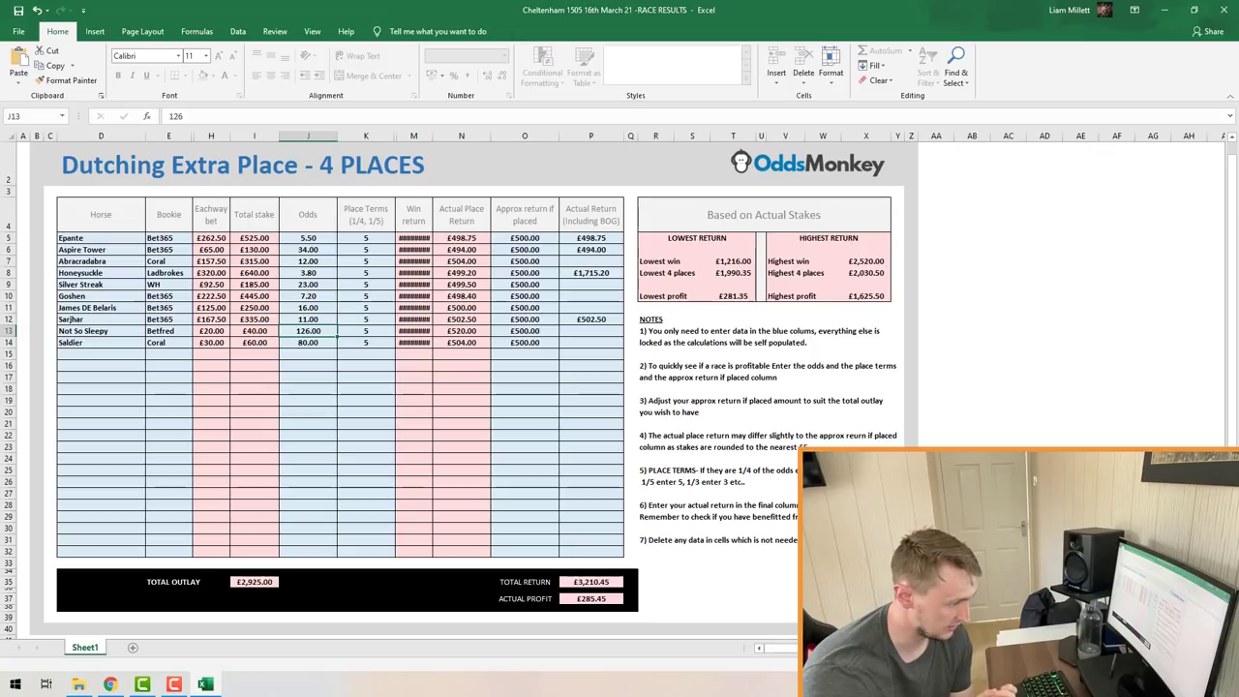
pyautogui.keyDown('ctrl'); pyautogui.scroll(-1, 483, 406); pyautogui.keyUp('ctrl')
pyautogui.keyDown('ctrl'); pyautogui.scroll(3, 483, 406); pyautogui.keyUp('ctrl')
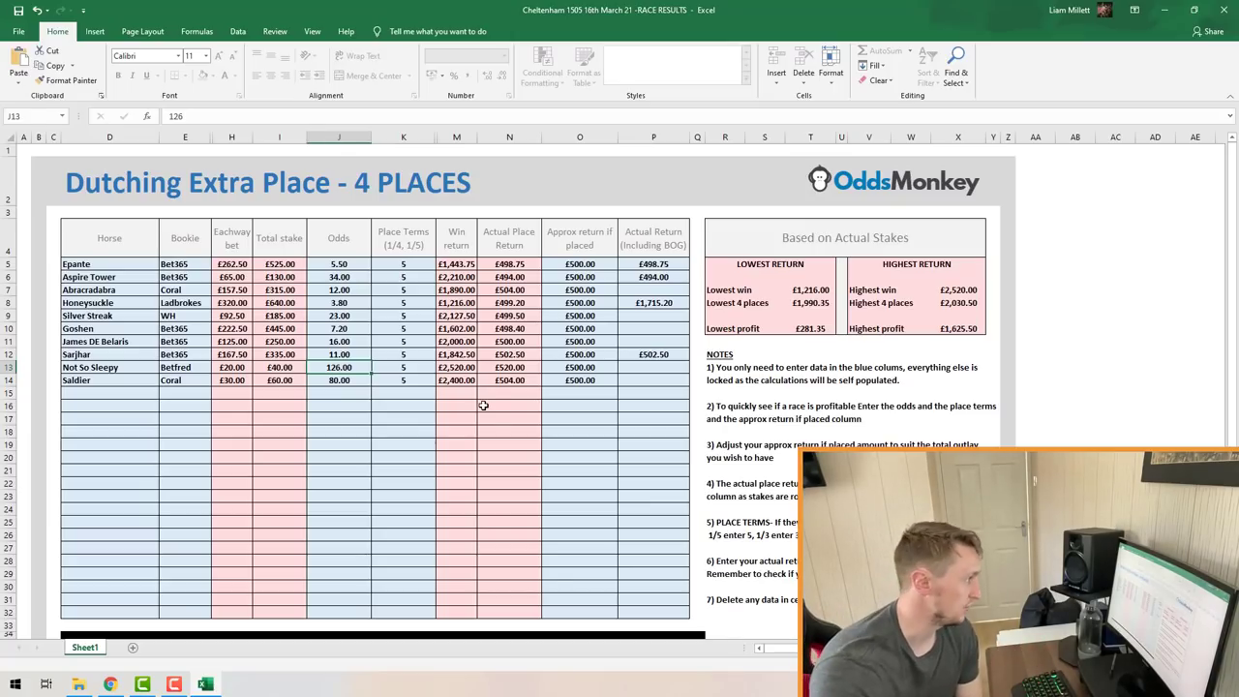
pyautogui.keyDown('ctrl'); pyautogui.scroll(-1, 483, 406); pyautogui.keyUp('ctrl')
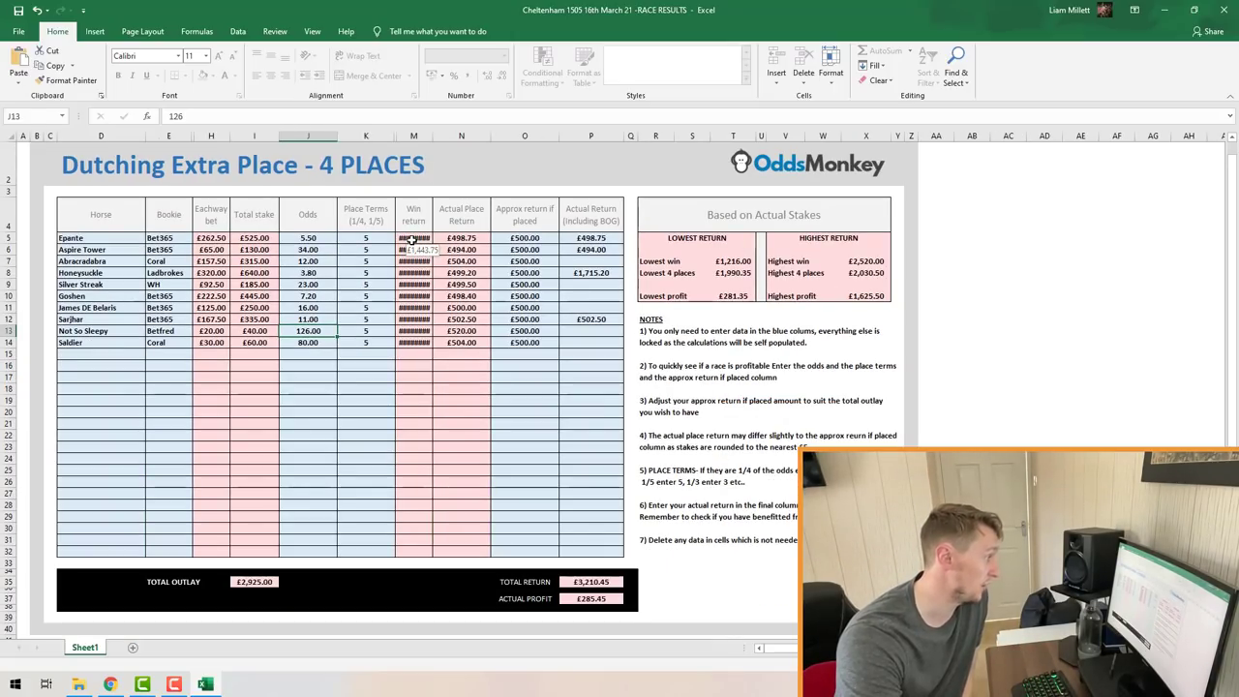